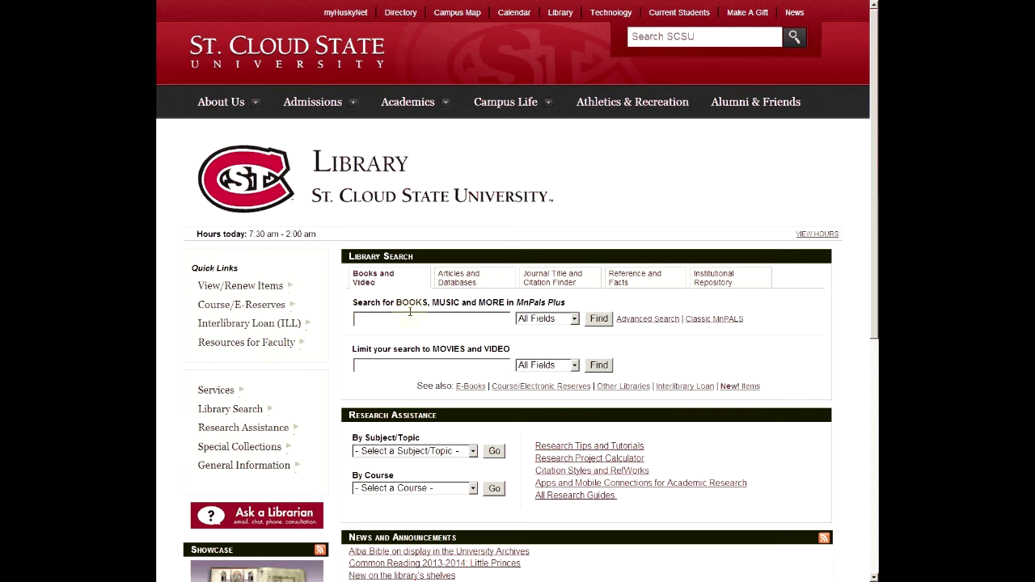
Search the library's books, music and more catalog for "smoking policy" in all fields.
click(481, 319)
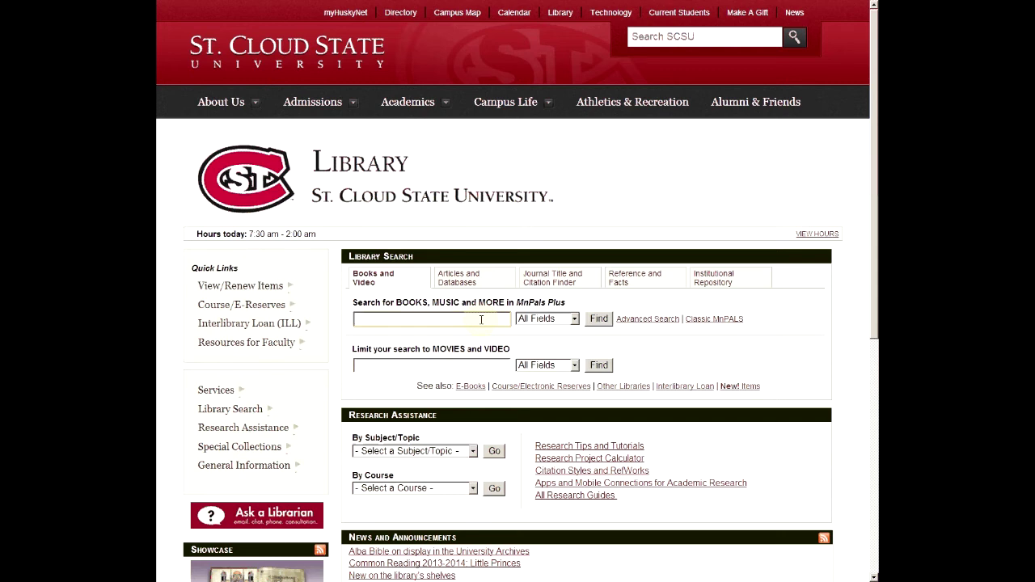
text(smoking )
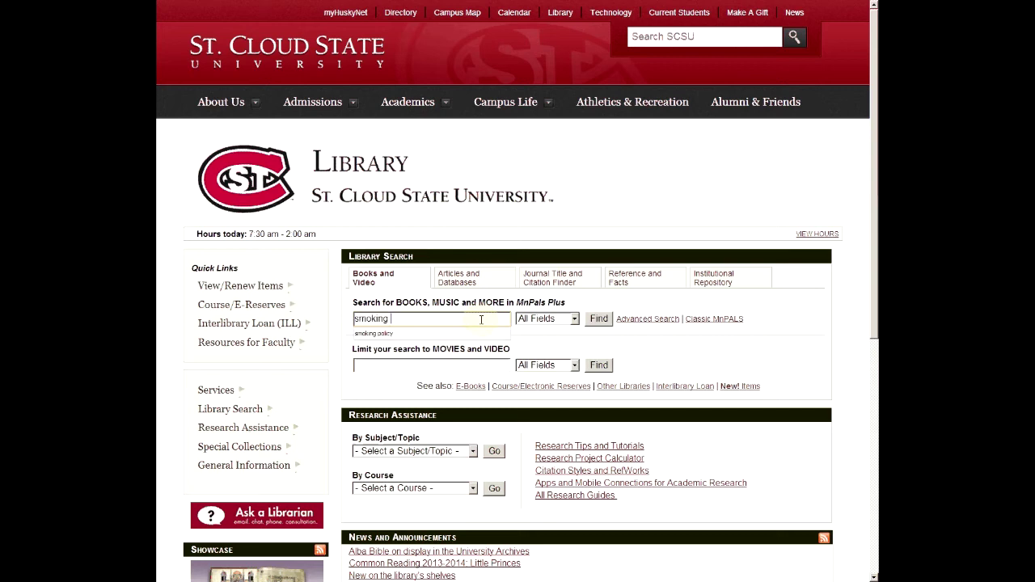
text(policy)
click(598, 320)
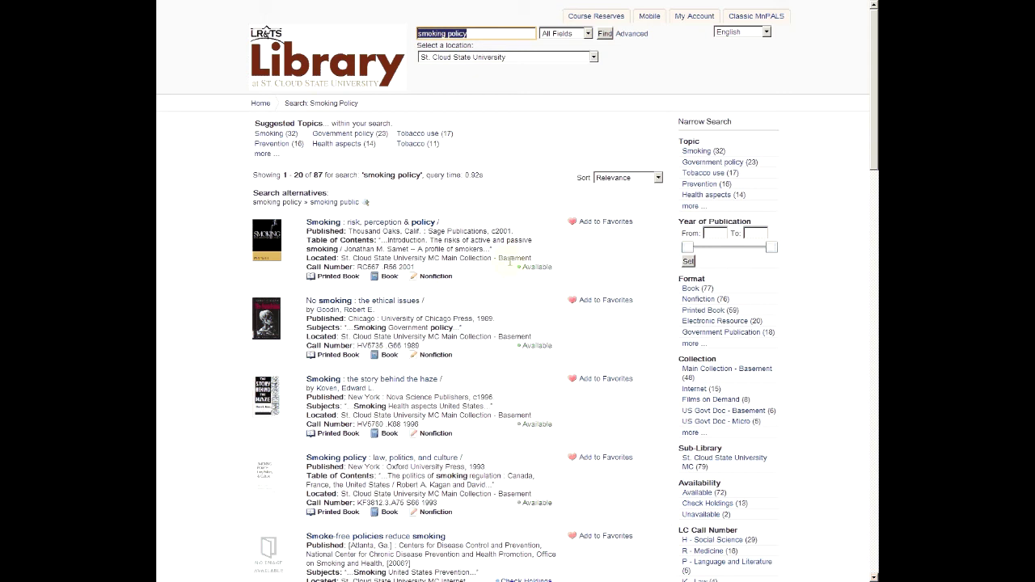
Open the record for "Smoking: risk, perception & policy", browse its Health Policy subject heading and return to the record.
click(393, 228)
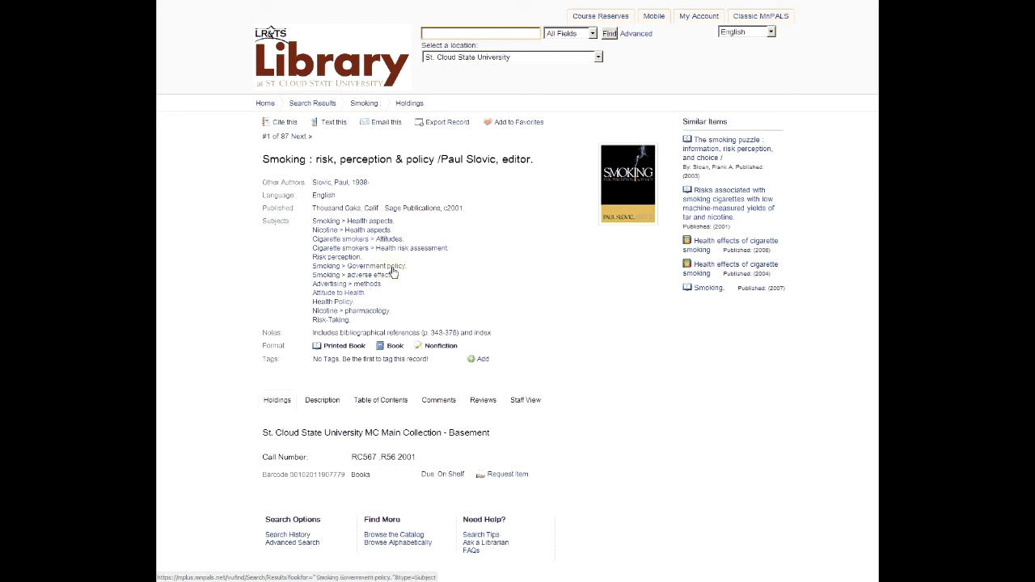
click(365, 302)
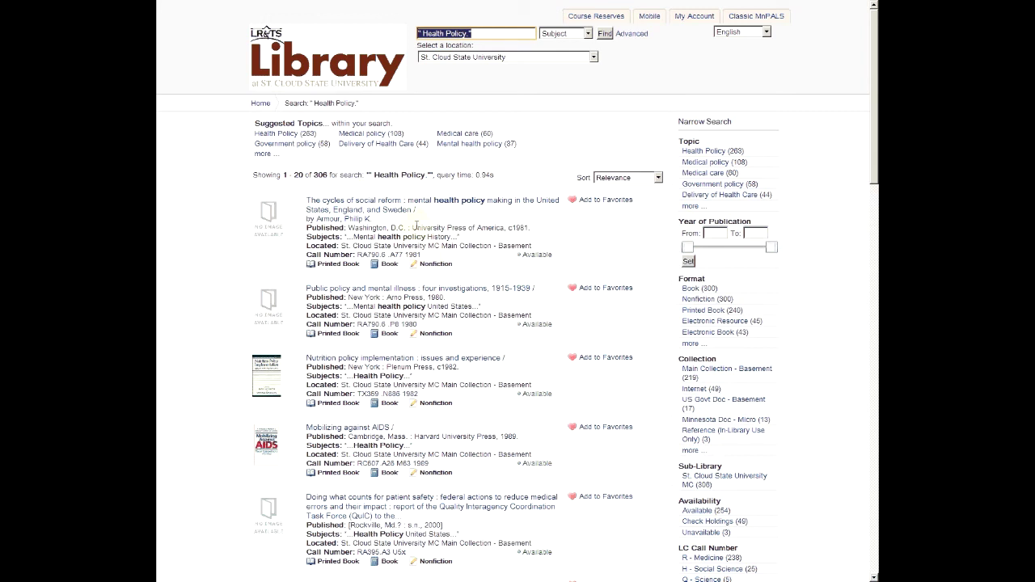
key(alt+Left)
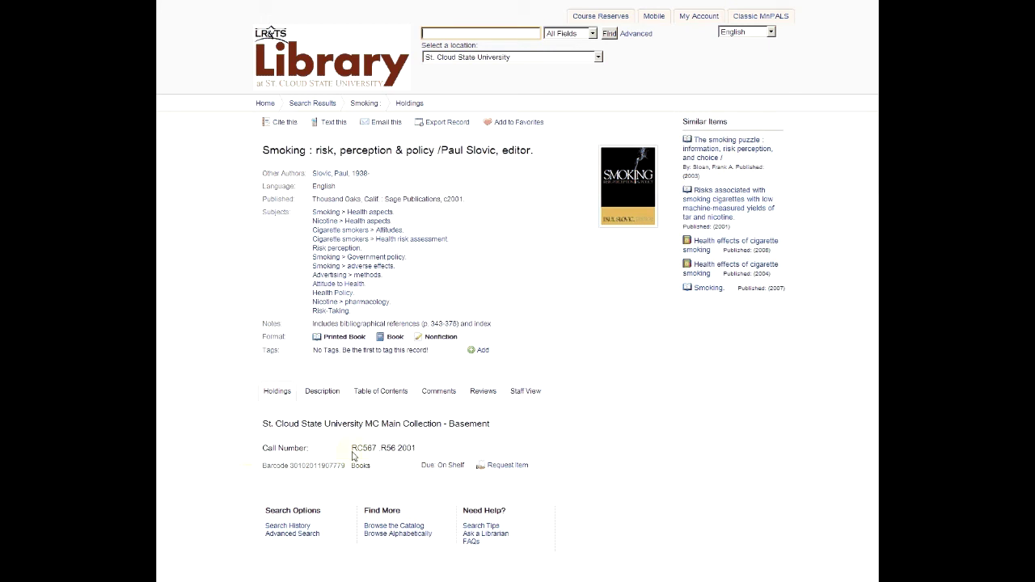
Highlight the book's call number in the holdings and the Similar Items heading on its record.
mouse_move(352, 453)
mouse_down()
mouse_move(419, 447)
mouse_move(358, 461)
mouse_up()
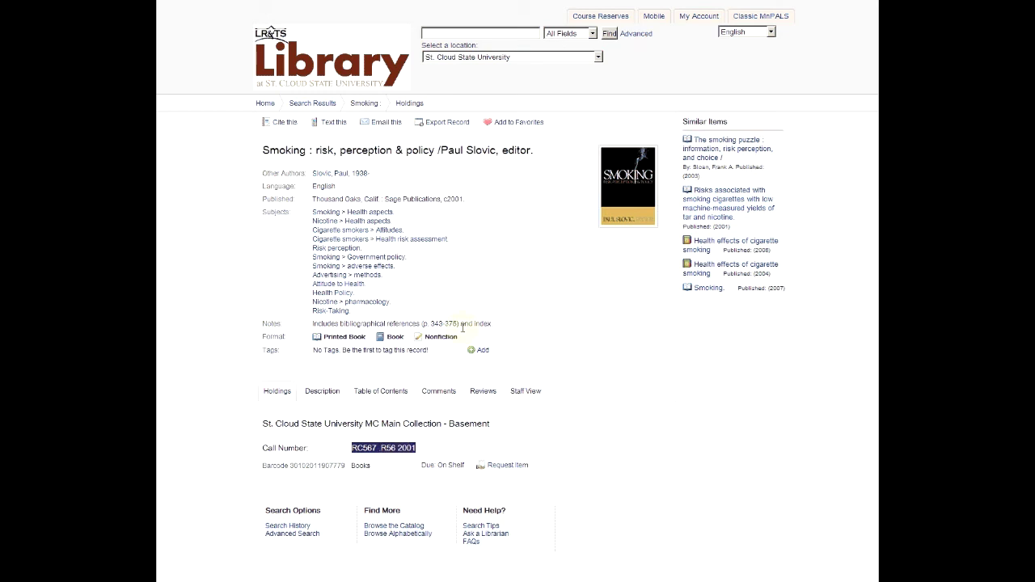
click(587, 256)
drag(735, 122, 682, 116)
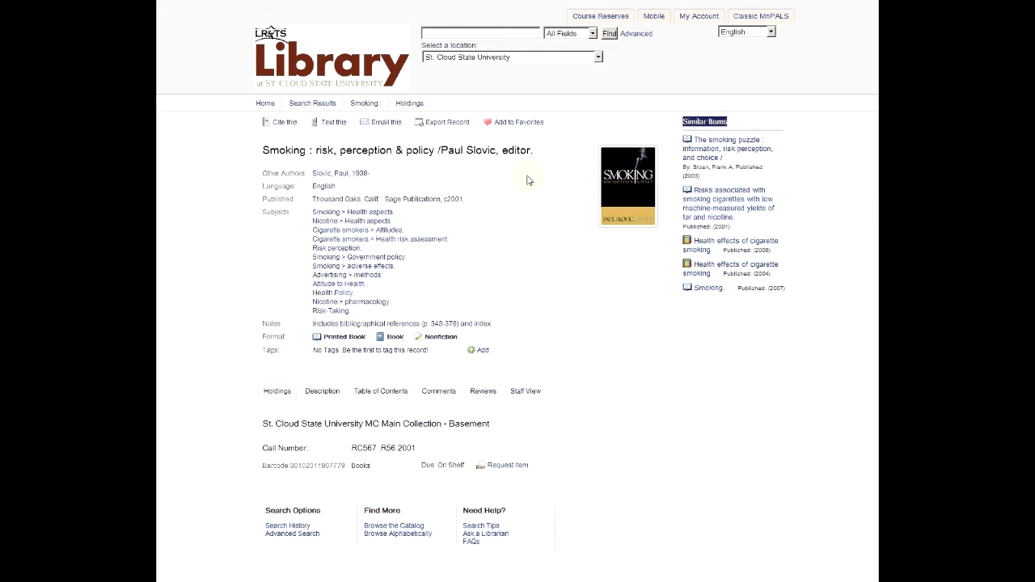
View the book's APA and MLA citations, highlight the MLA citation and close the citation window.
click(279, 125)
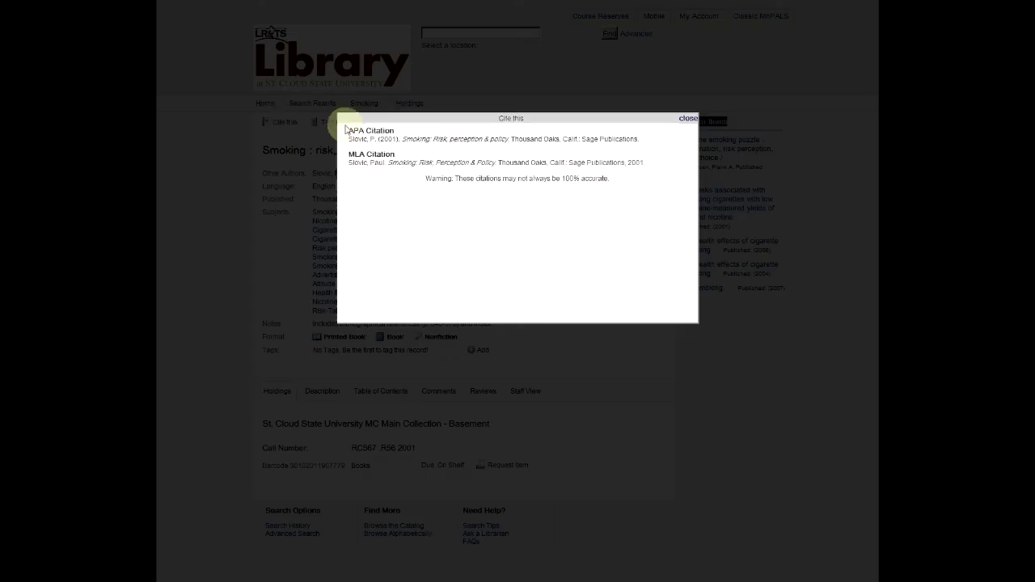
drag(349, 161, 643, 173)
click(642, 154)
triple_click(654, 161)
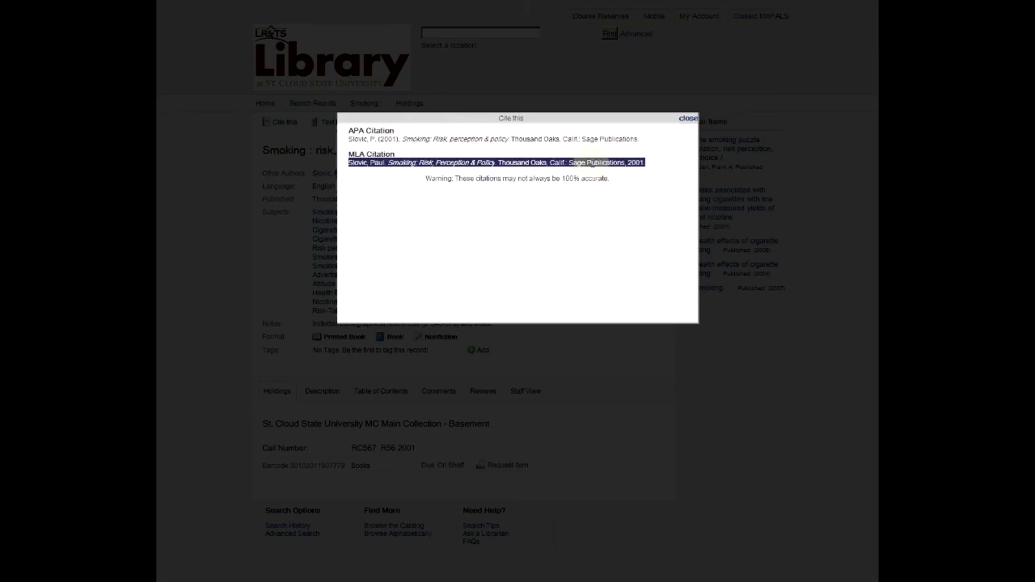
click(688, 119)
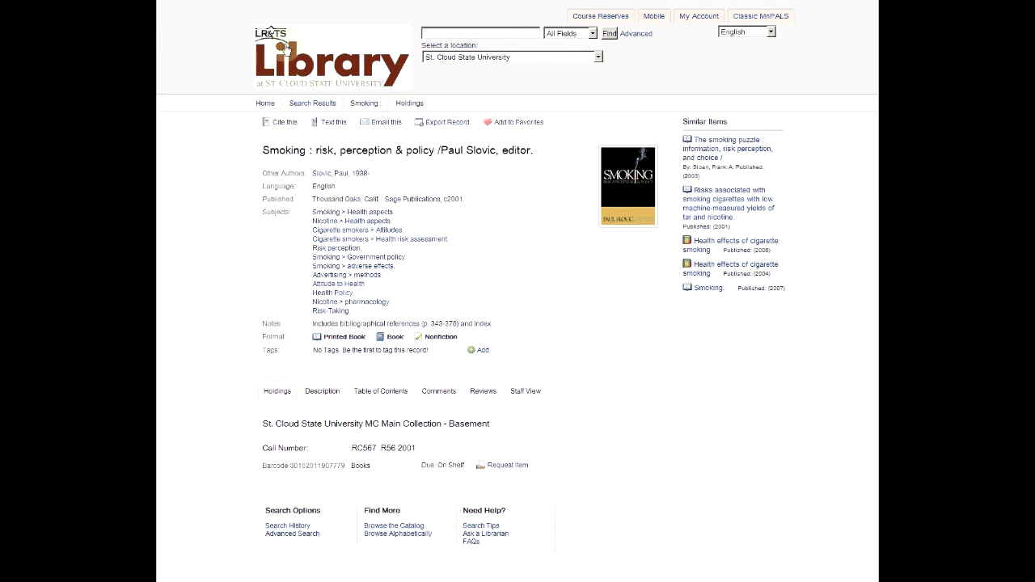
Return to the library home page and open the advanced article search for Academic Search Premier.
click(318, 58)
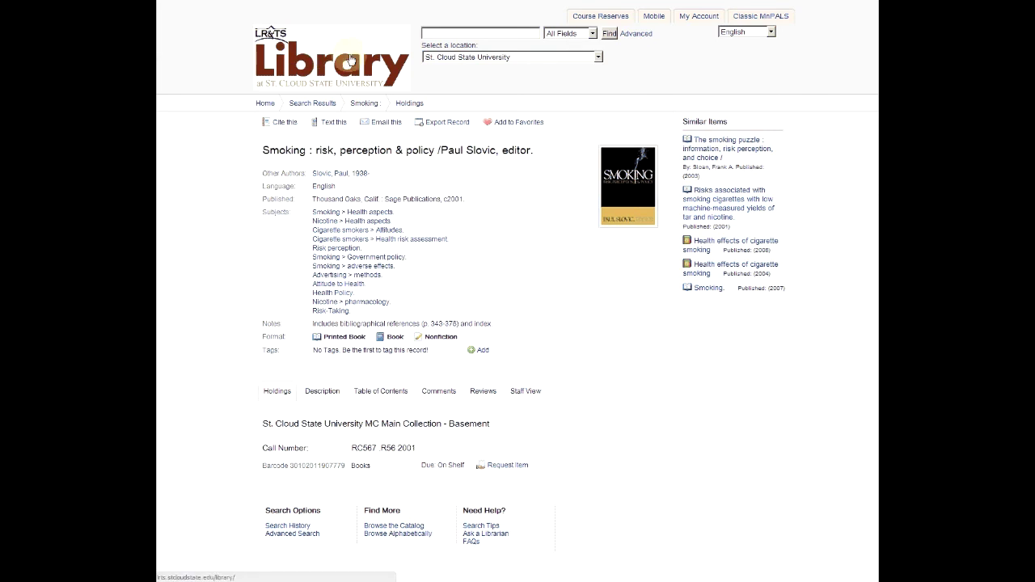
mouse_move(443, 151)
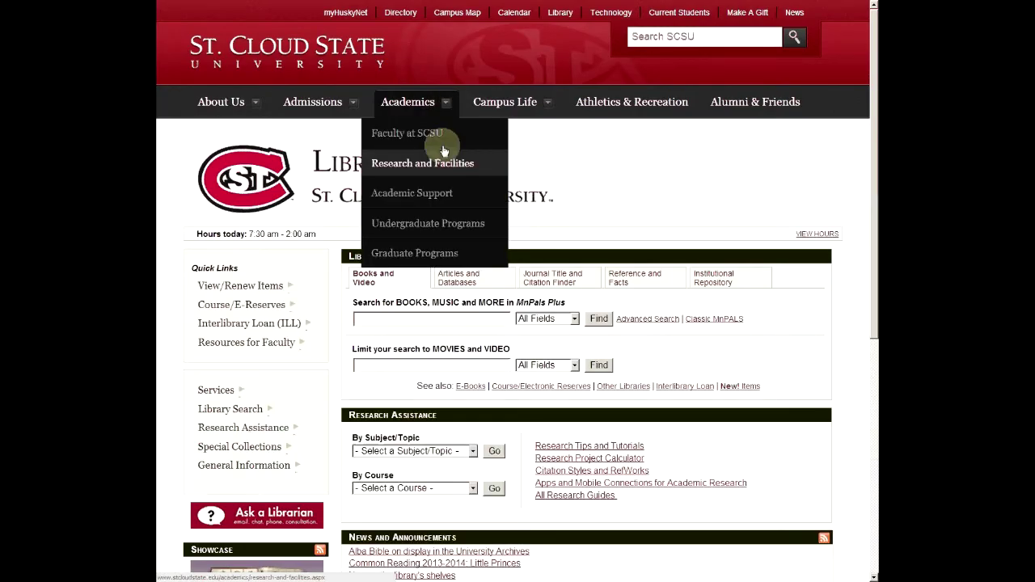
click(448, 278)
scroll(457, 259, down, 1)
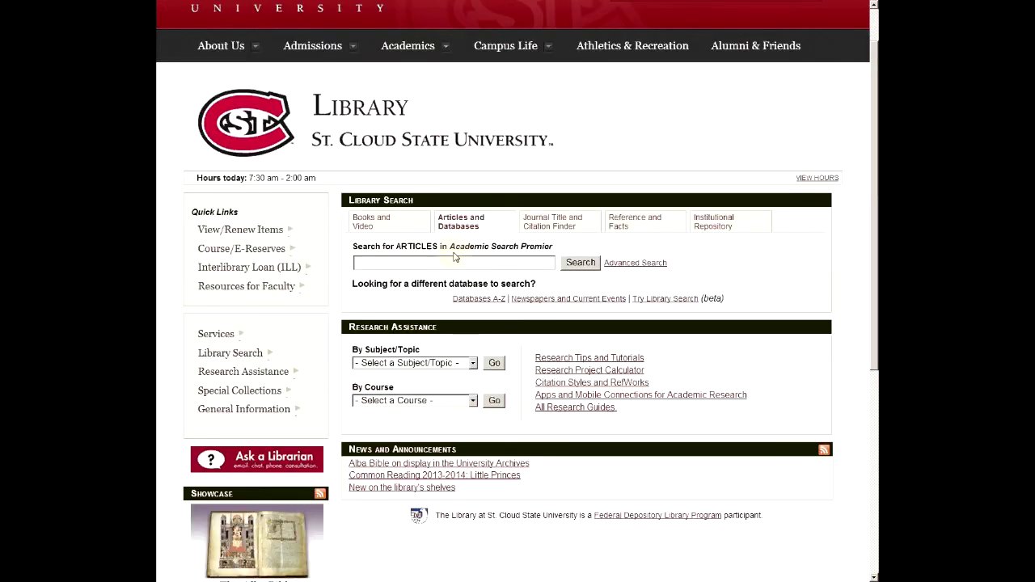
click(640, 264)
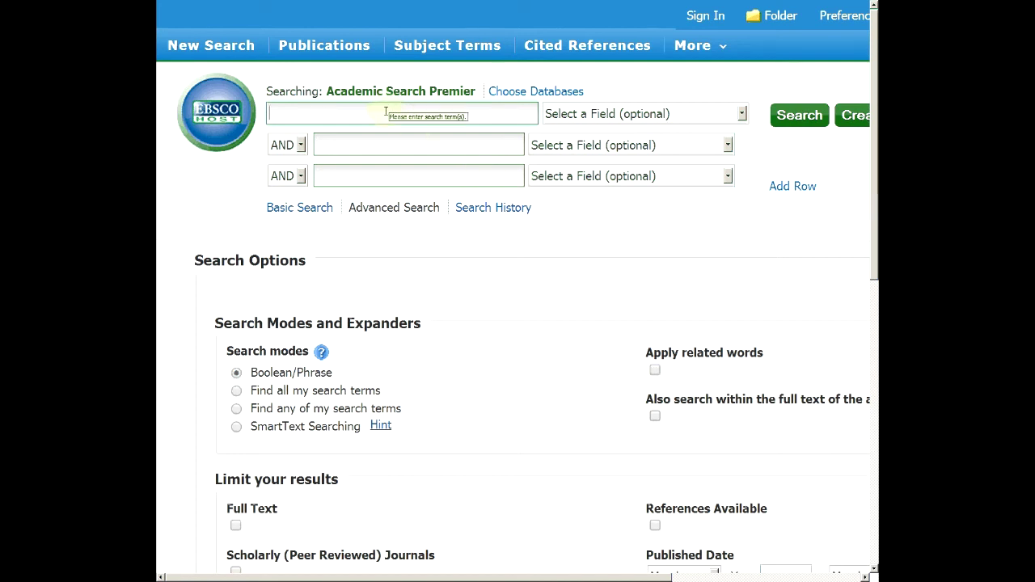
Search Academic Search Premier for "smoking" and narrow the search with "policy" as a second AND term.
text(smoking)
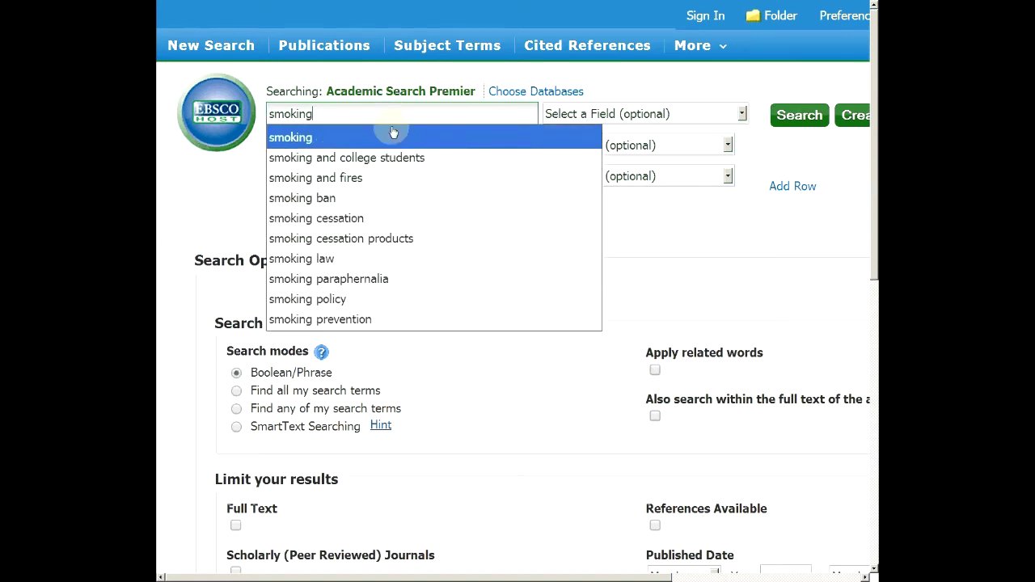
key(Return)
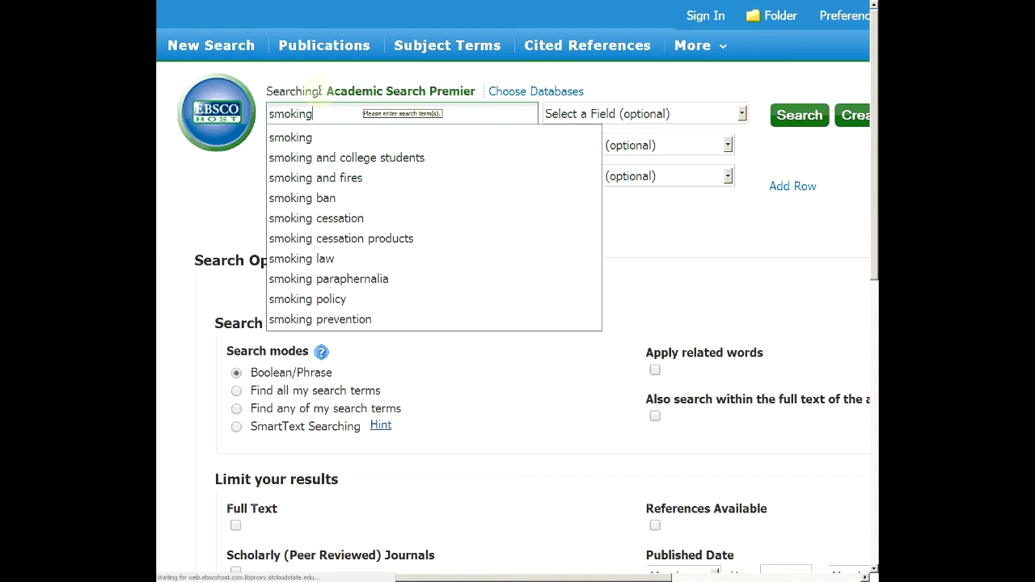
click(353, 144)
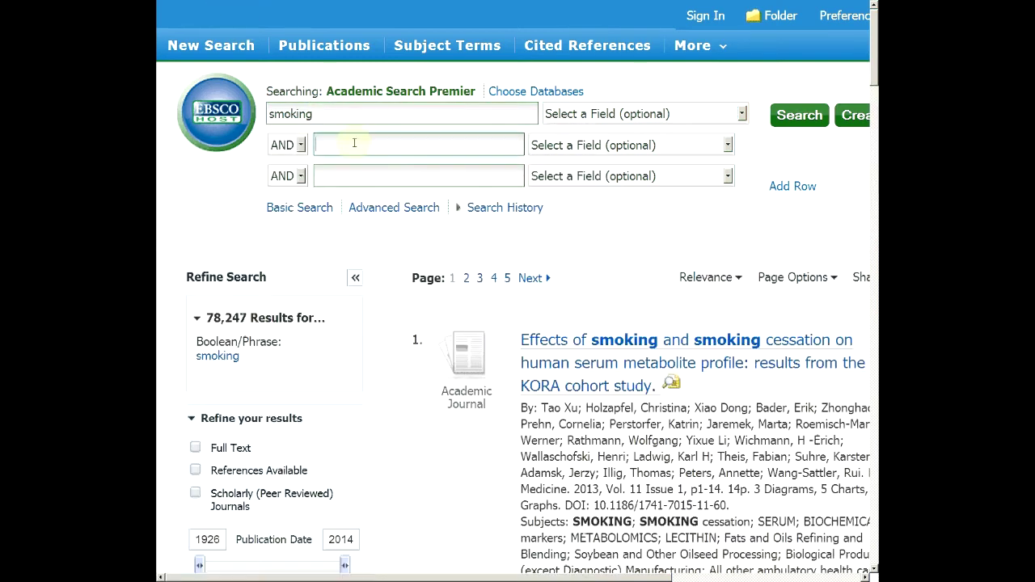
text(polic)
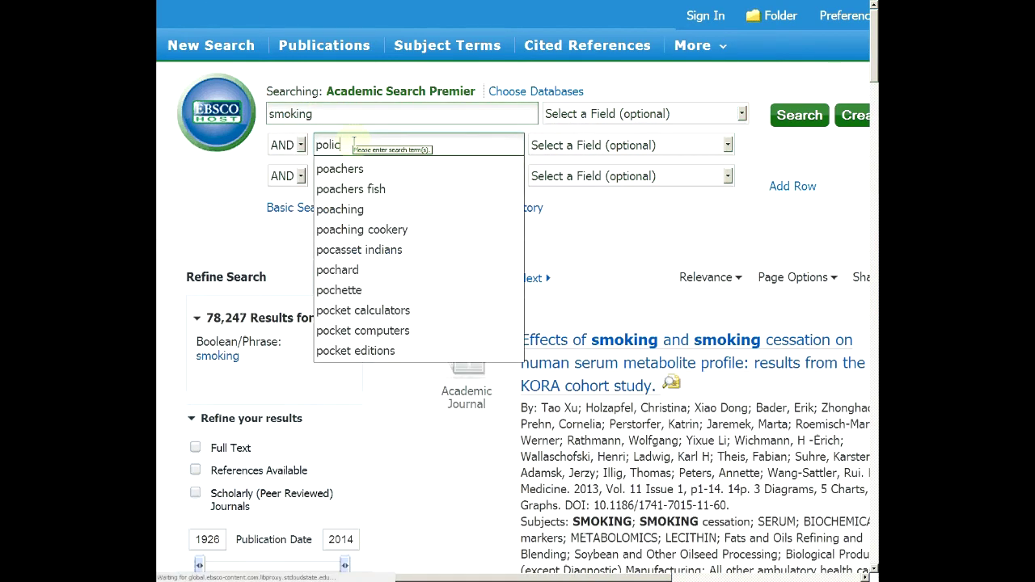
text(y)
click(797, 115)
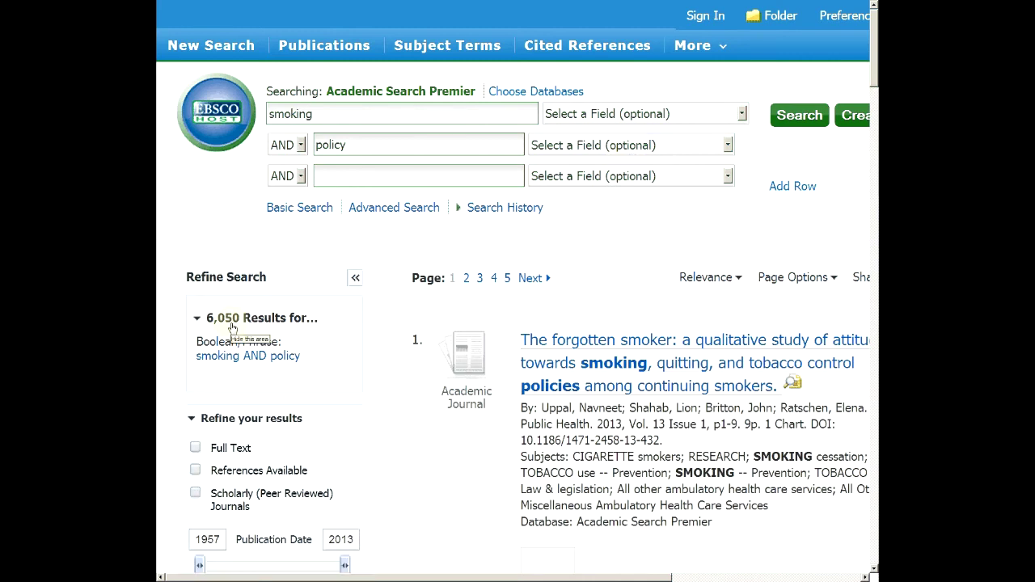
Add "college" as the third AND term and rerun the article search.
click(343, 183)
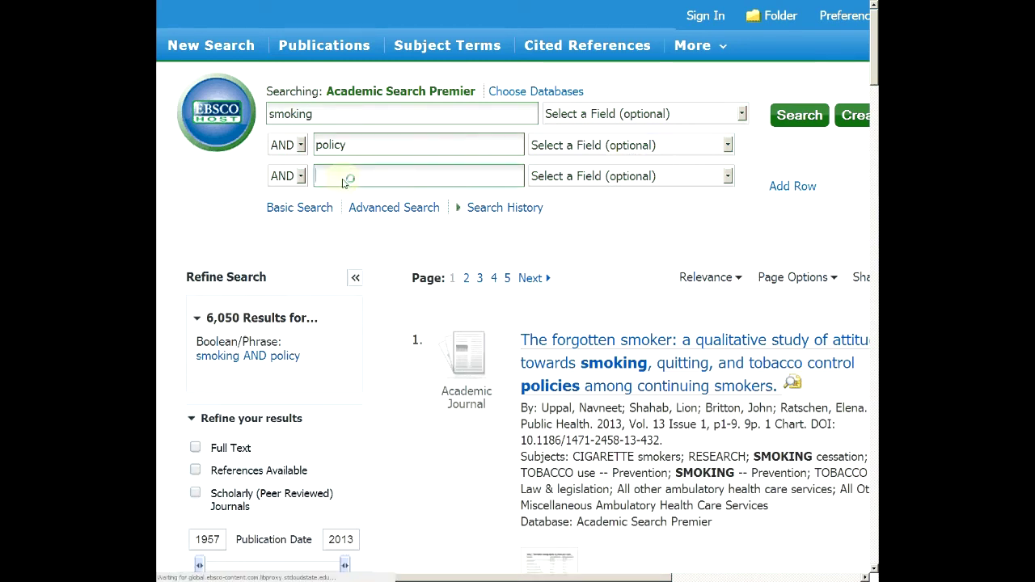
text(collec)
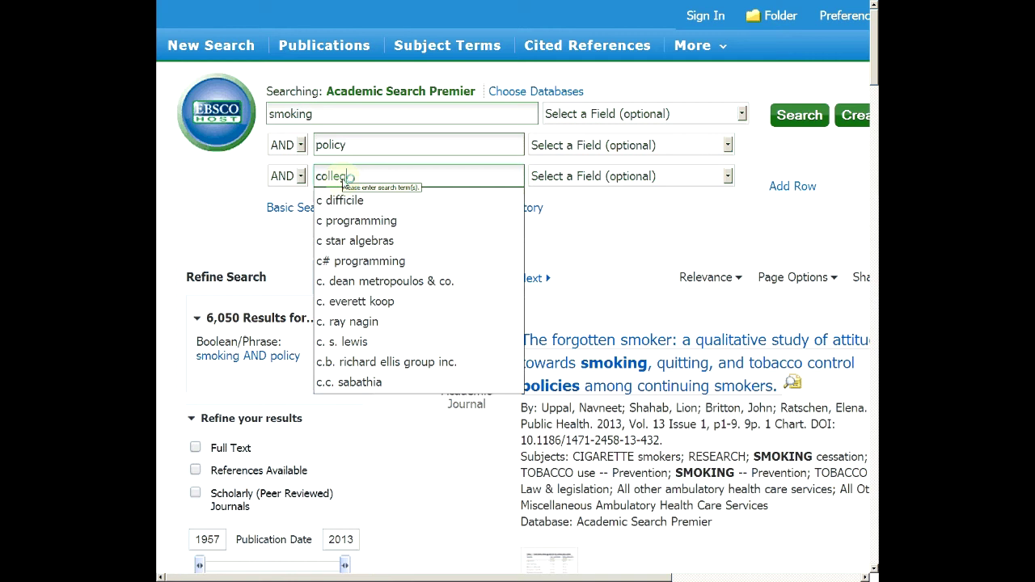
key(BackSpace)
text(ge)
click(801, 118)
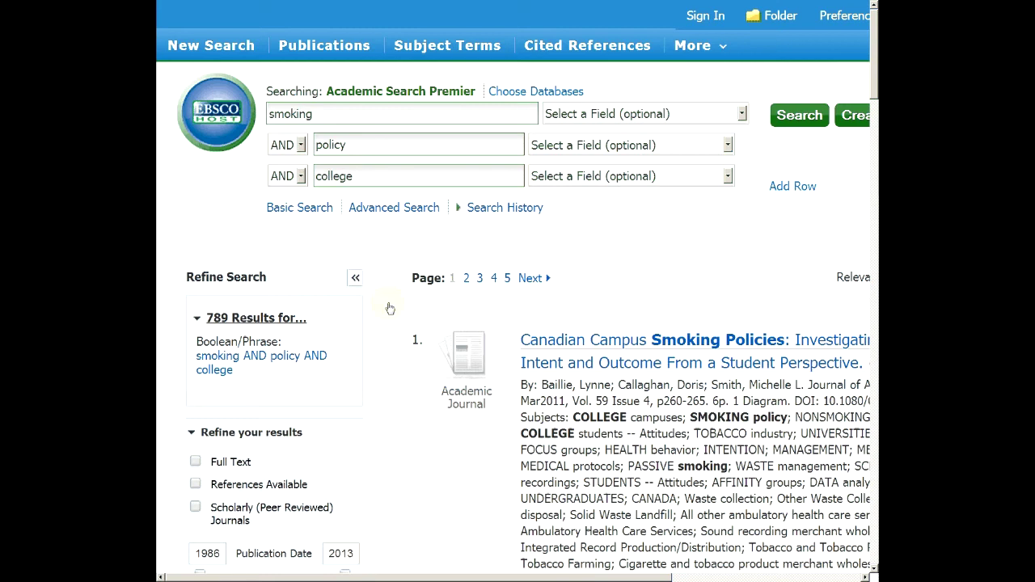
Limit the results to scholarly (peer reviewed) journals with publication dates from 2000 to 2013.
scroll(615, 291, down, 1)
scroll(615, 292, right, 1)
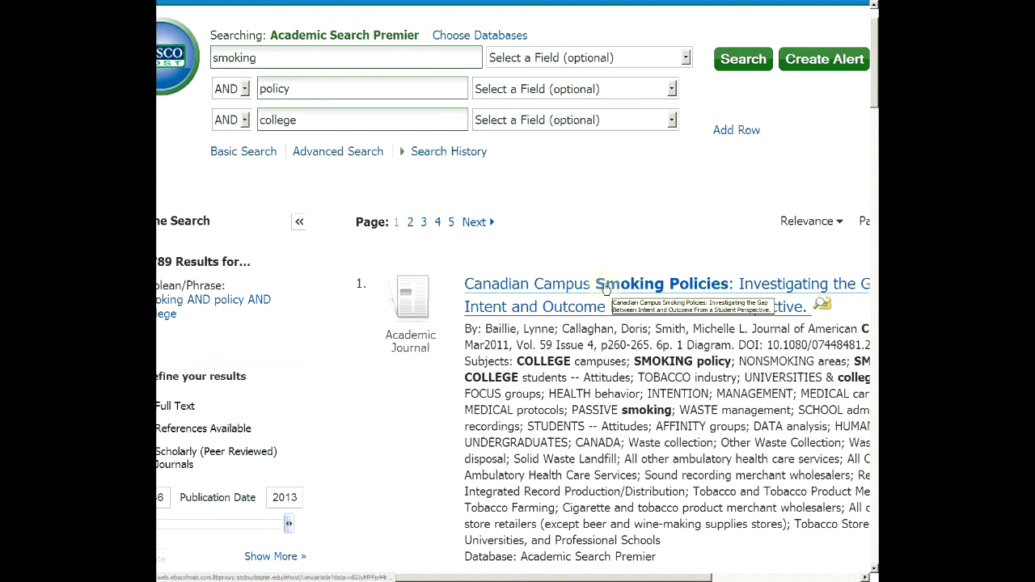
scroll(365, 296, left, 1)
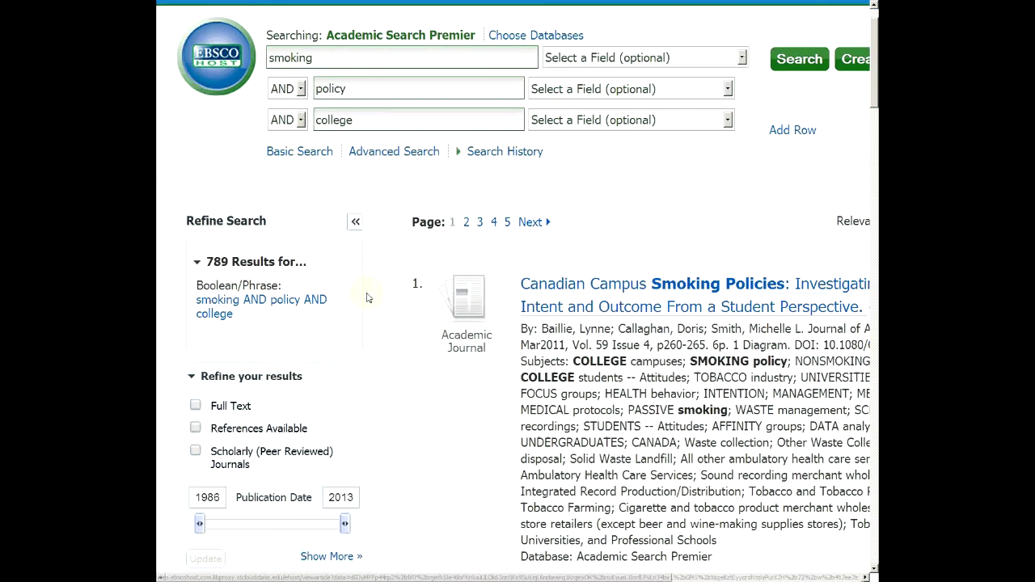
scroll(372, 297, down, 2)
scroll(373, 298, up, 1)
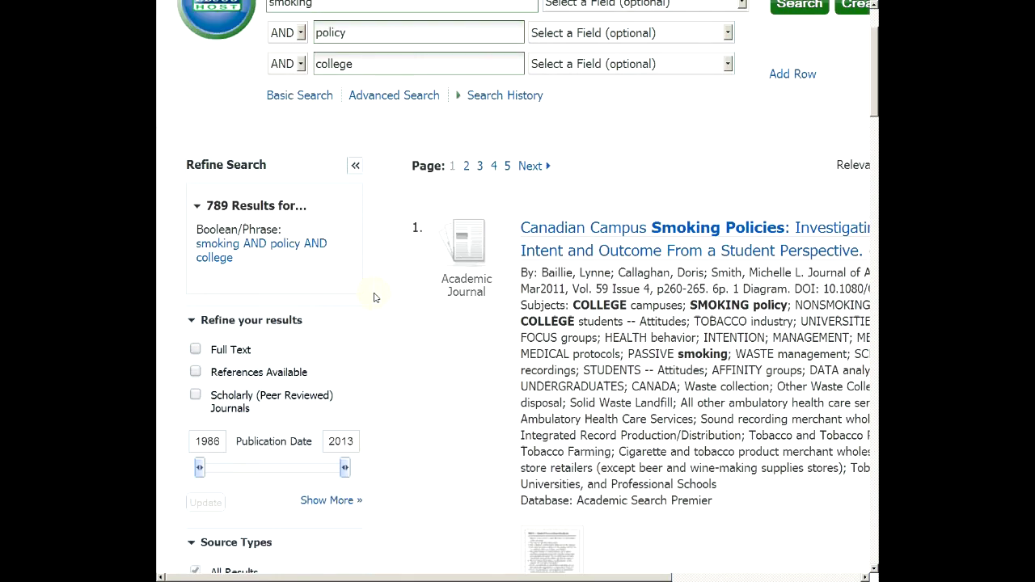
click(196, 395)
click(196, 397)
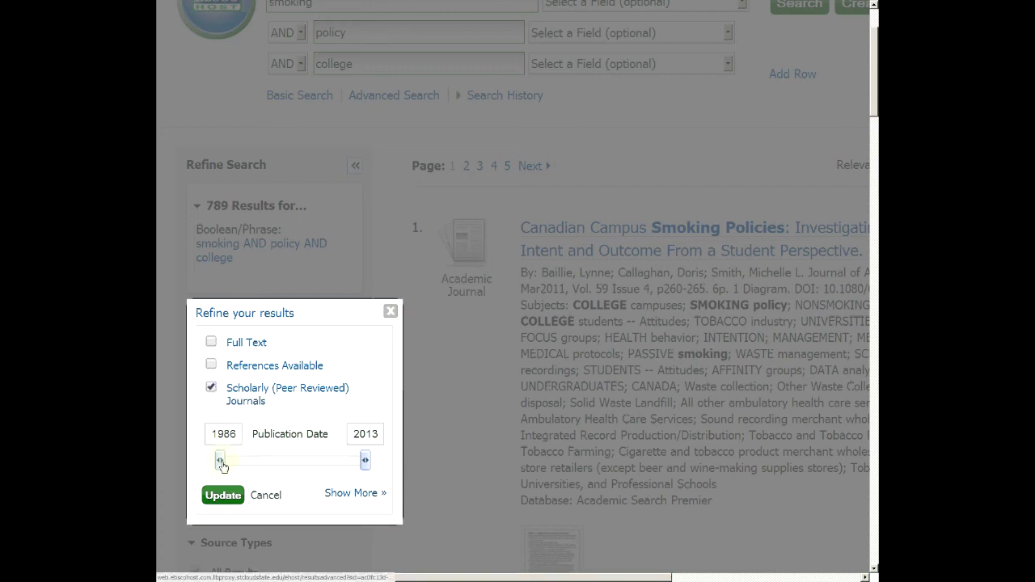
drag(219, 462, 296, 467)
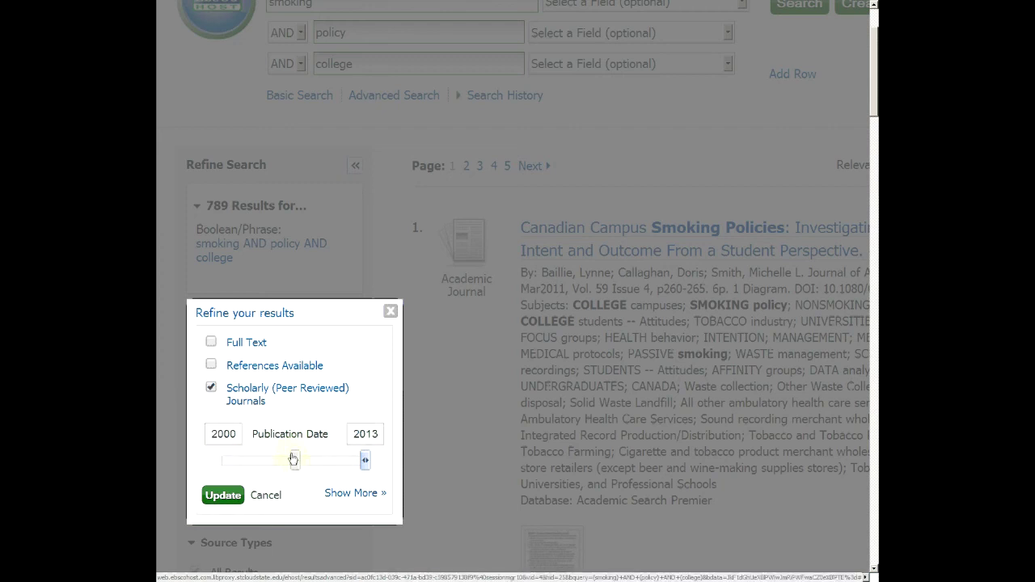
click(223, 494)
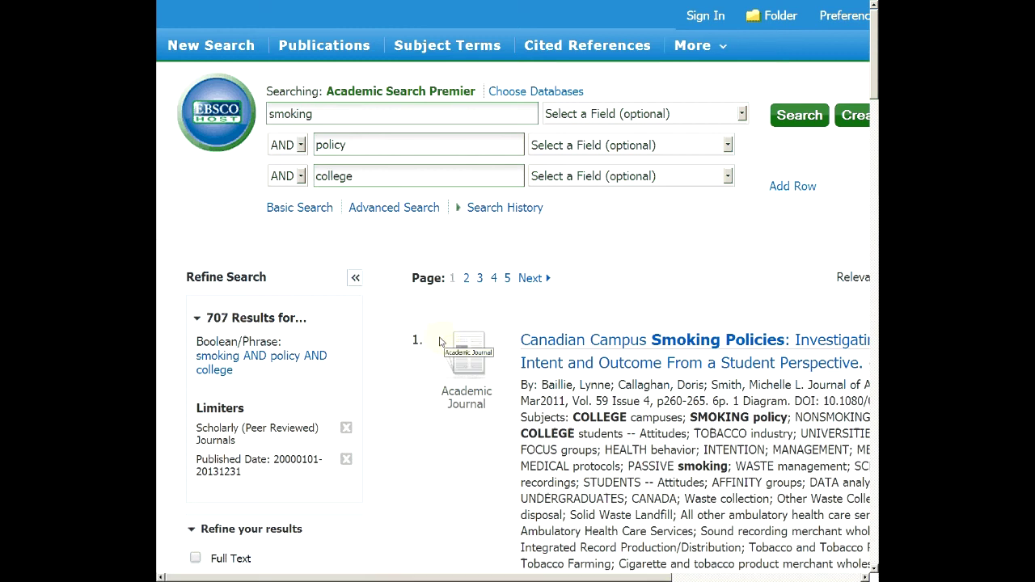
Examine the first result's citation details and highlight its source, Journal of American College Health.
scroll(441, 342, right, 4)
scroll(441, 341, right, 1)
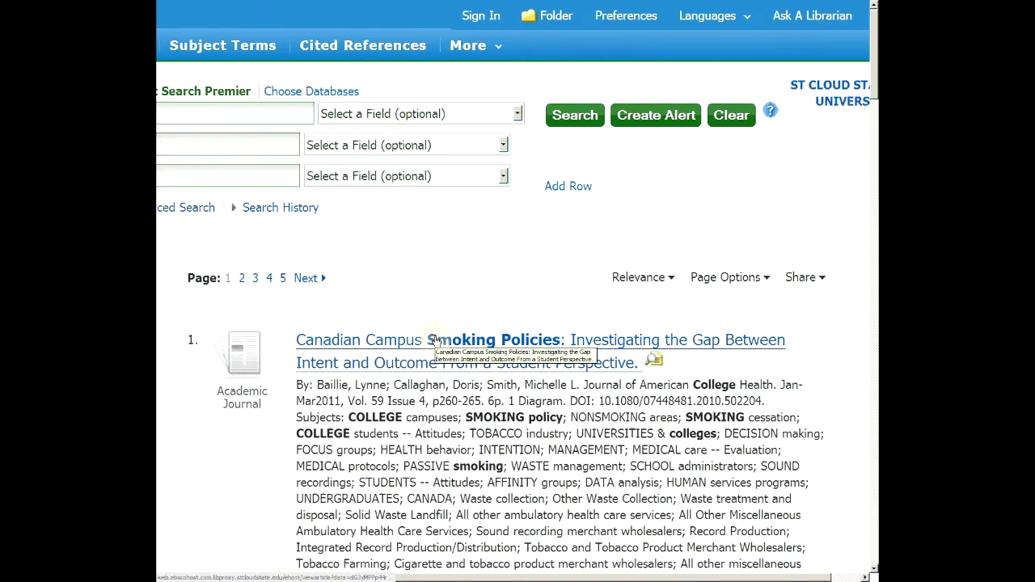
scroll(431, 340, down, 3)
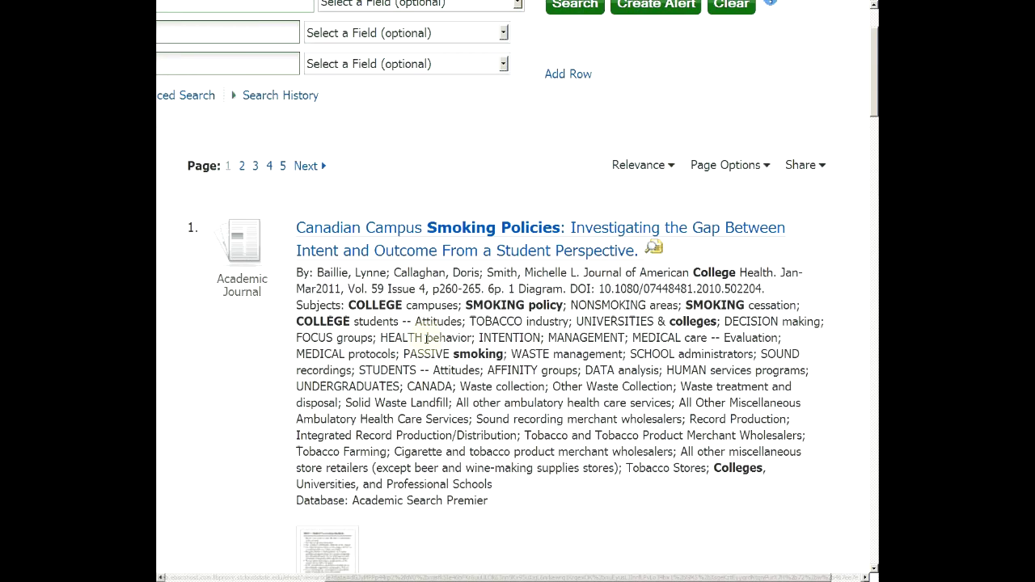
scroll(426, 340, down, 2)
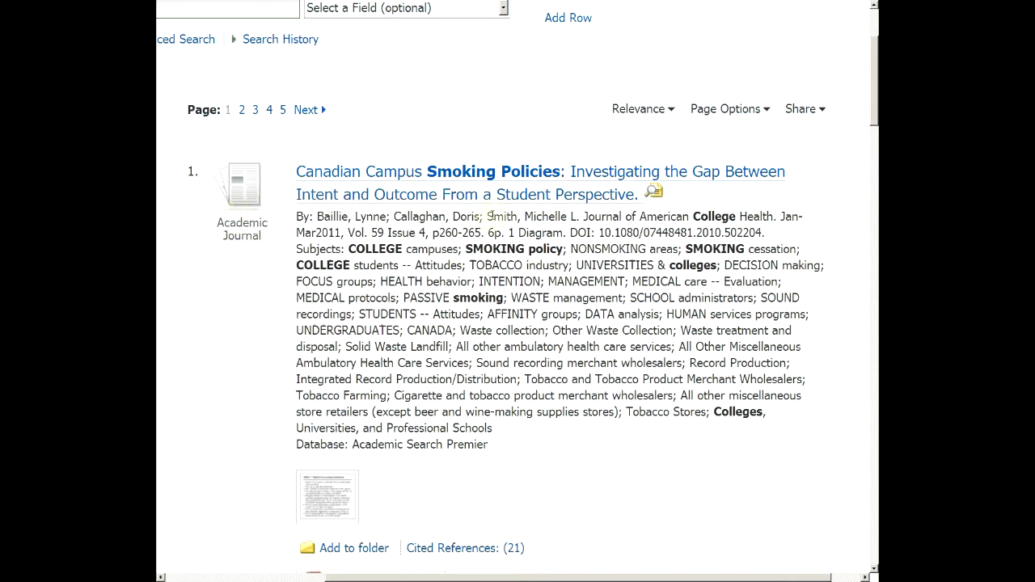
drag(584, 217, 782, 217)
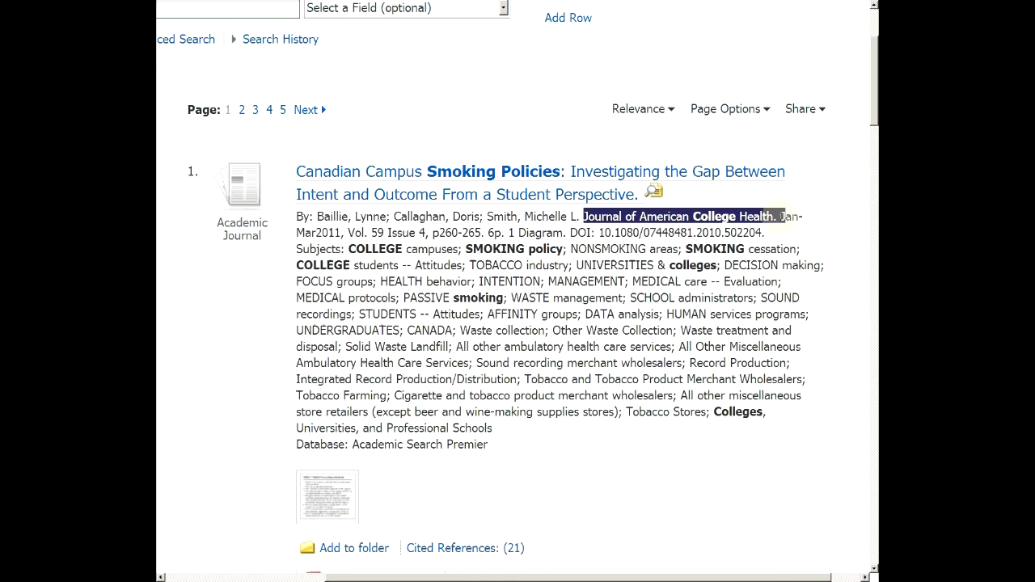
Open the detailed record of the first article, on Canadian campus smoking policies, and review its source, subject terms and full-text access.
click(433, 198)
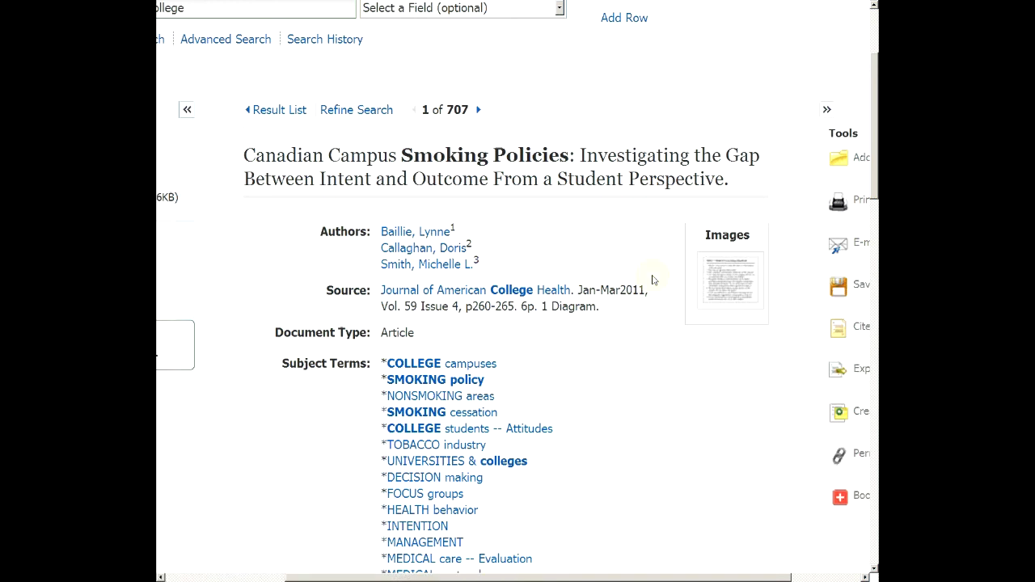
scroll(644, 278, down, 2)
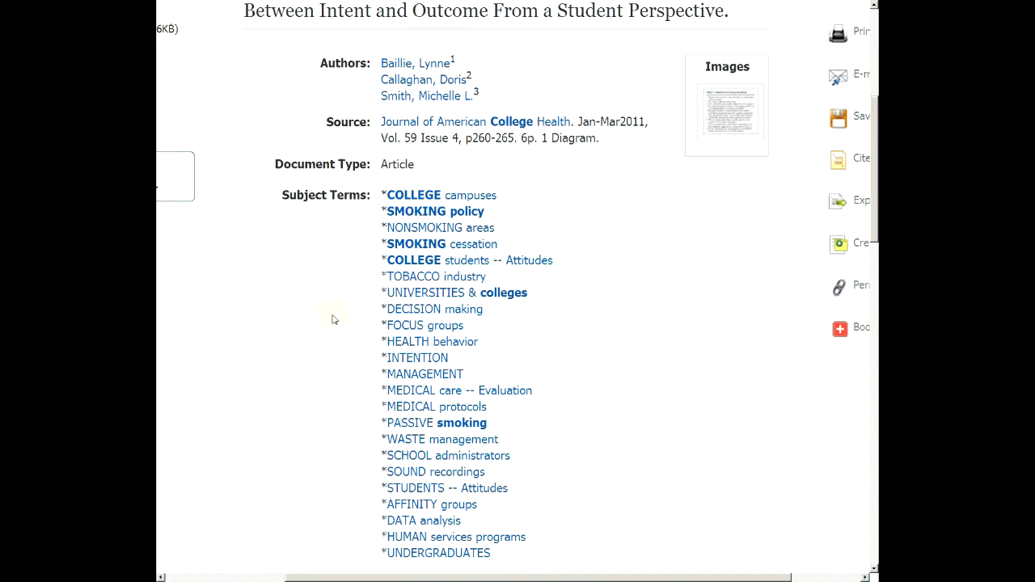
scroll(331, 319, left, 3)
scroll(332, 320, up, 4)
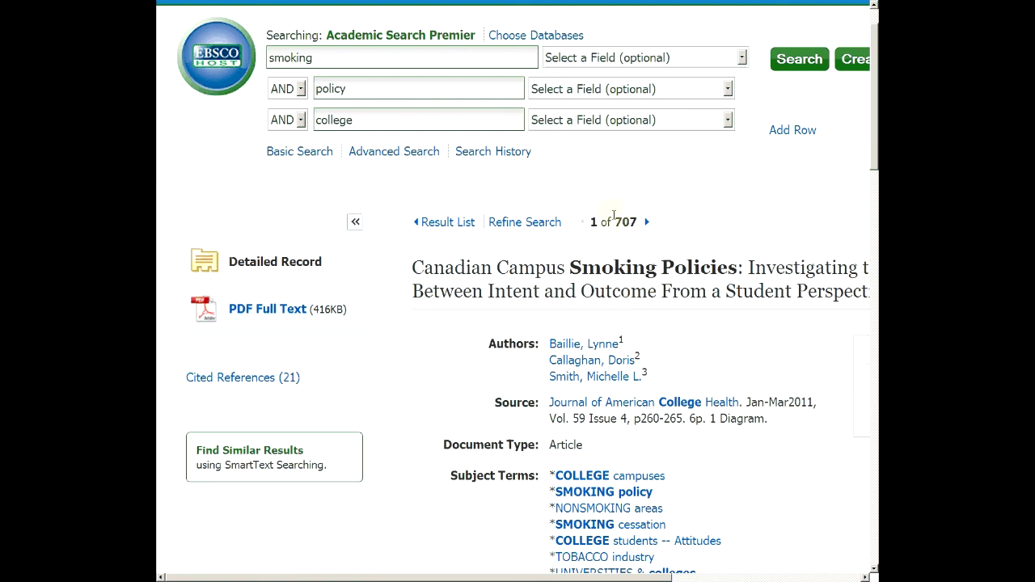
Open the article's cited references and examine the listed sources and their Find It links.
click(241, 380)
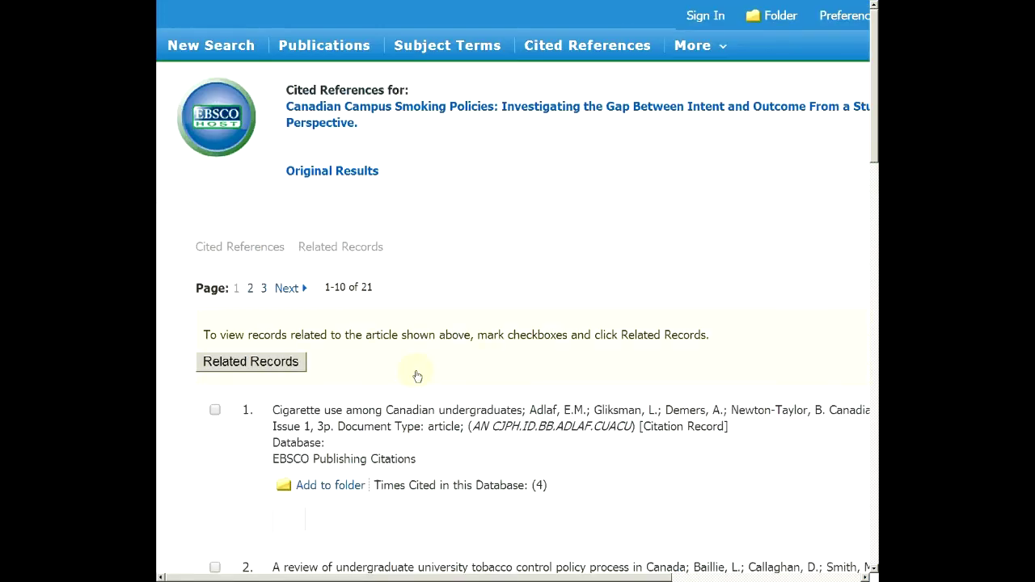
scroll(417, 376, down, 1)
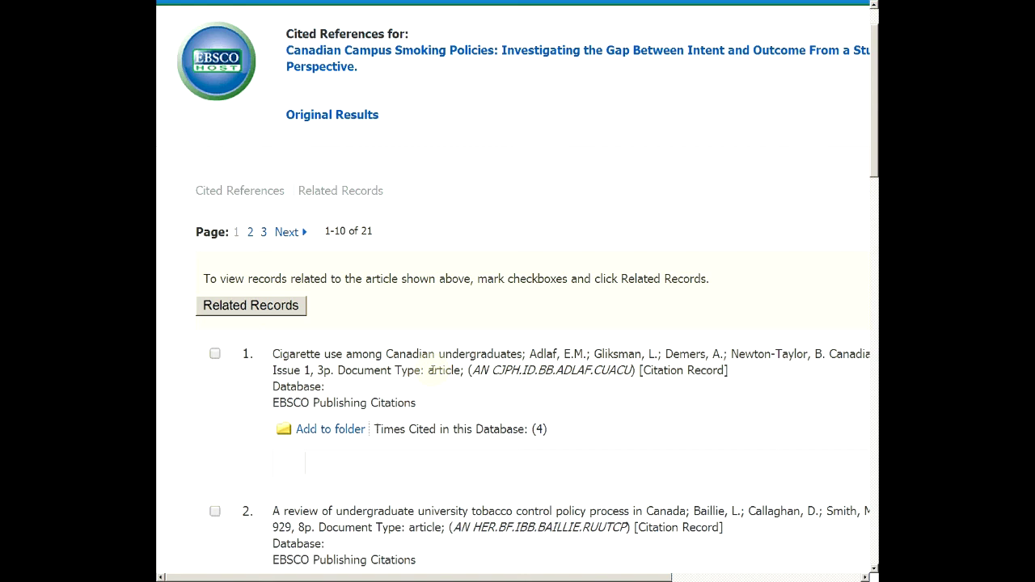
scroll(430, 370, down, 2)
scroll(432, 371, right, 1)
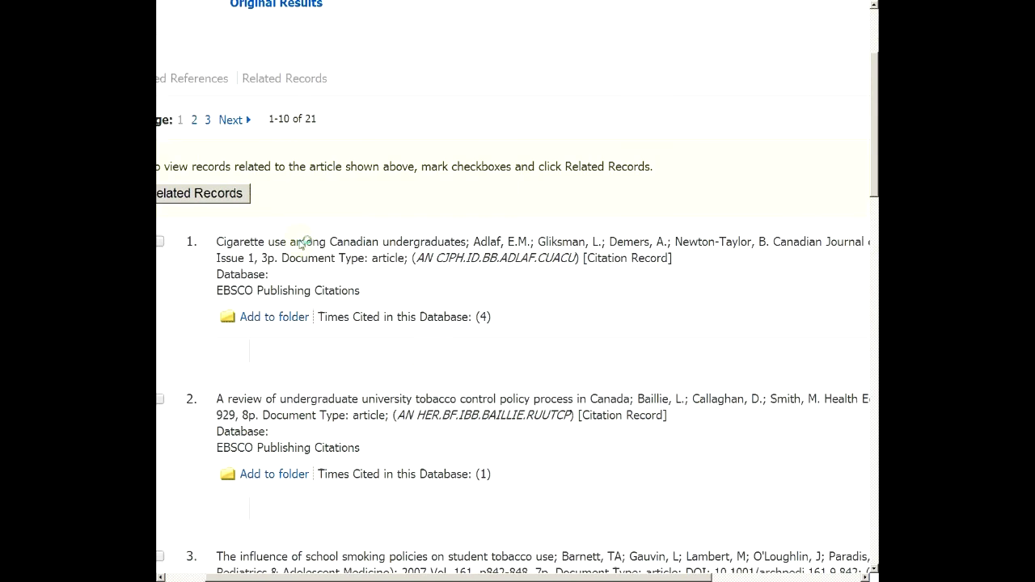
scroll(493, 259, down, 2)
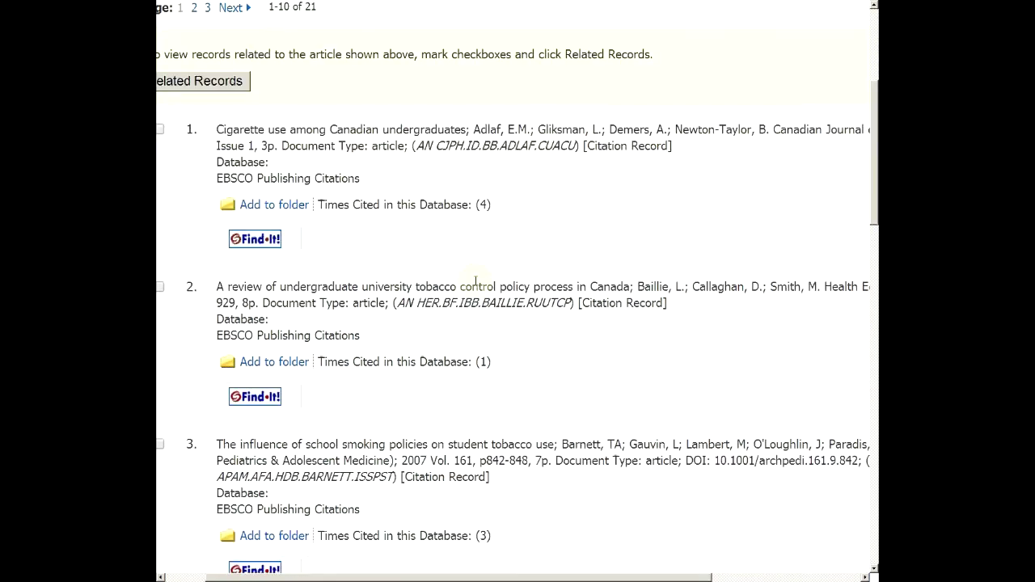
scroll(476, 282, down, 1)
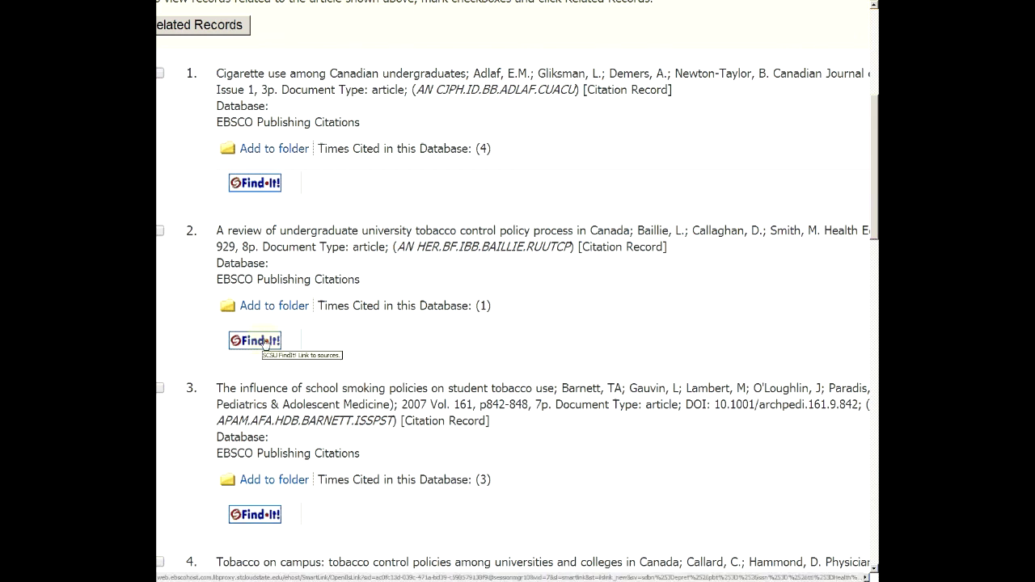
scroll(589, 297, left, 2)
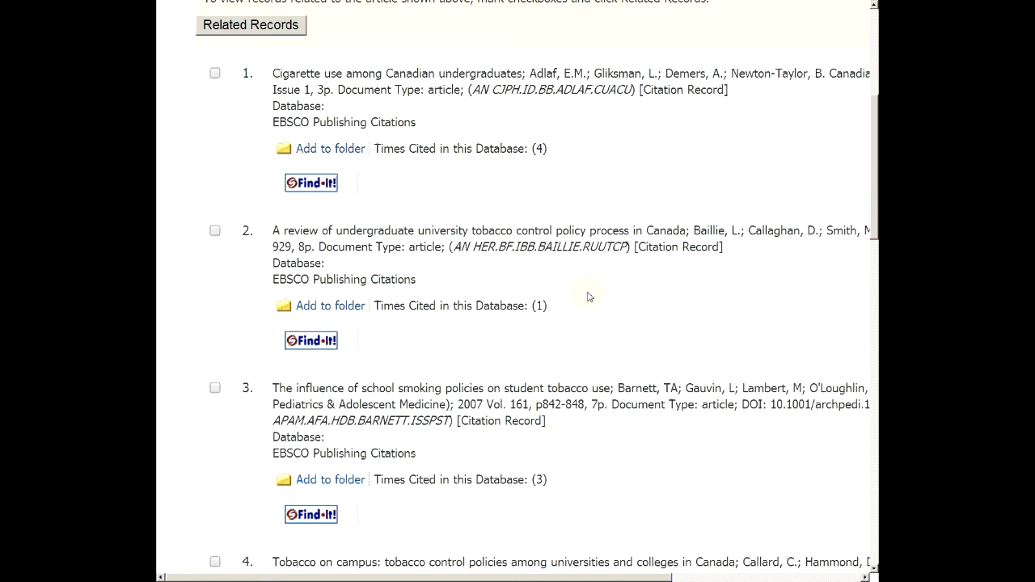
Go back from the cited references through the article record and search pages to the library home page.
scroll(590, 297, up, 4)
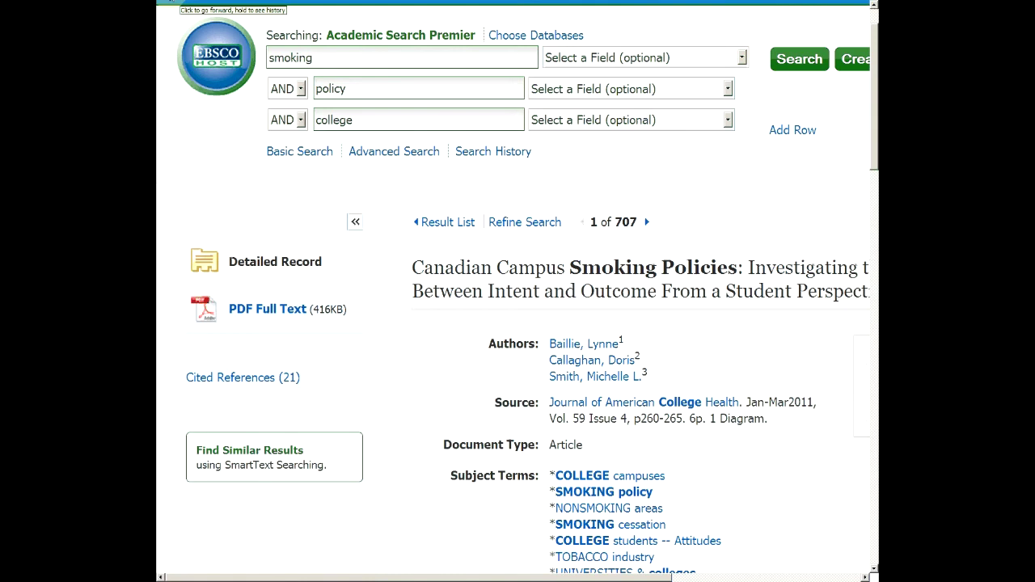
scroll(356, 52, up, 1)
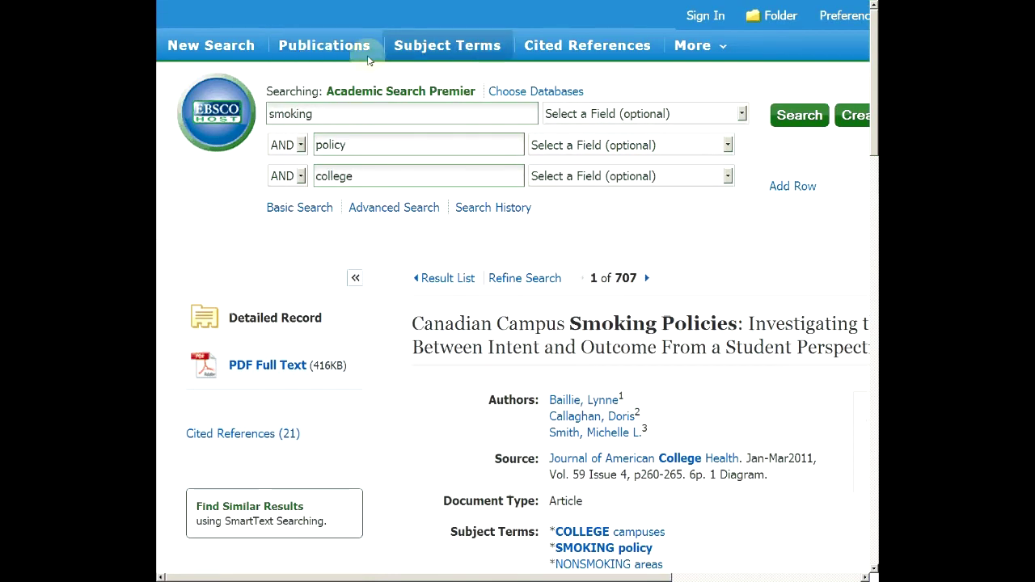
key(alt+Left)
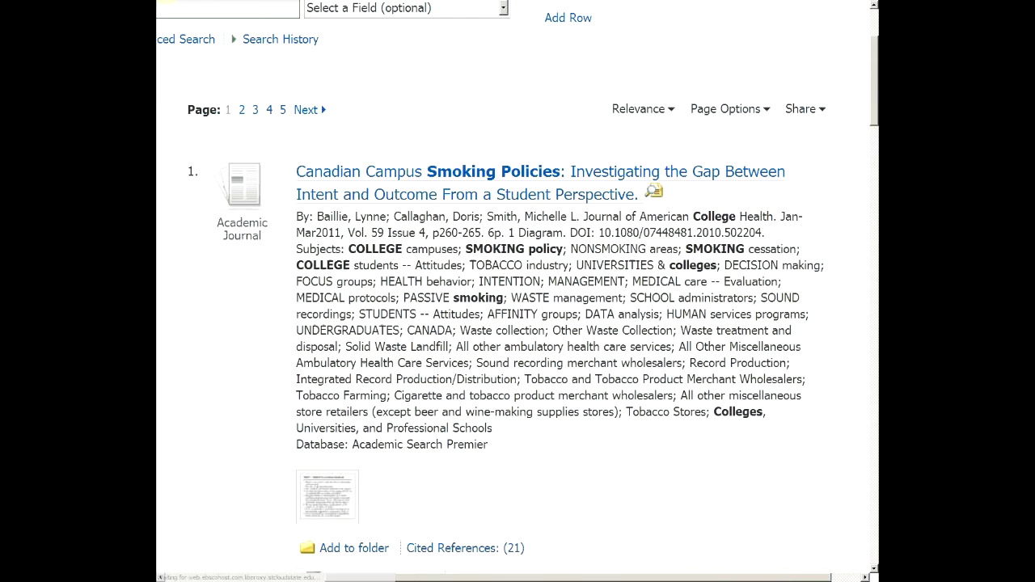
key(alt+Left)
key(alt+Left)
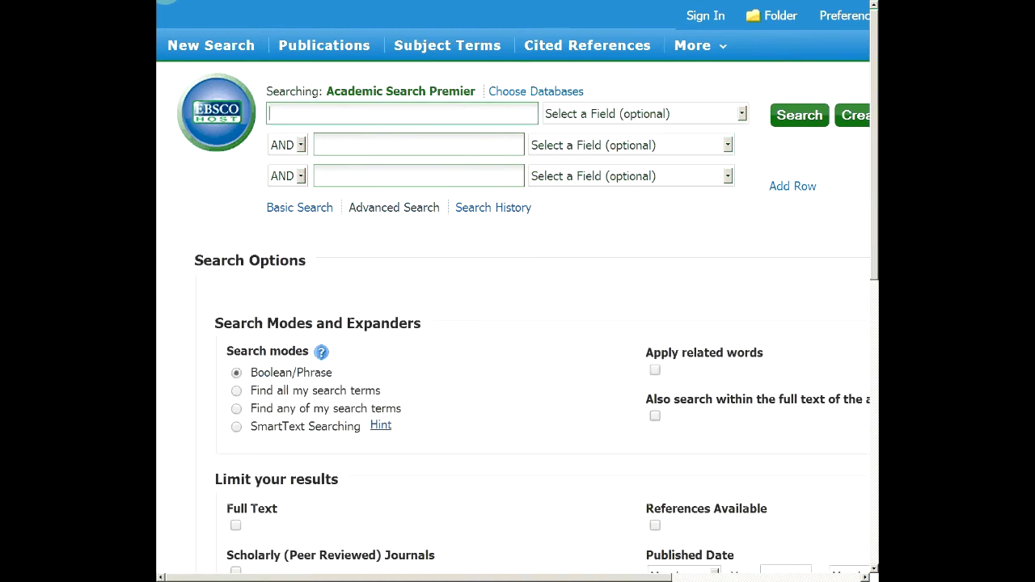
key(alt+Left)
mouse_move(313, 45)
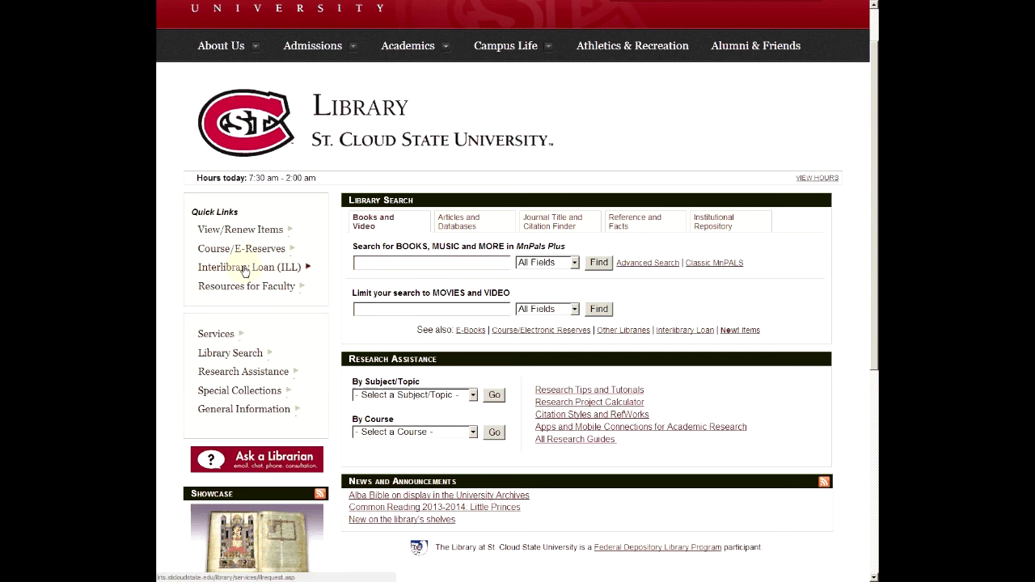
Open the Interlibrary Loan (ILL) page and review the book and article request options and the tips for requests.
click(245, 271)
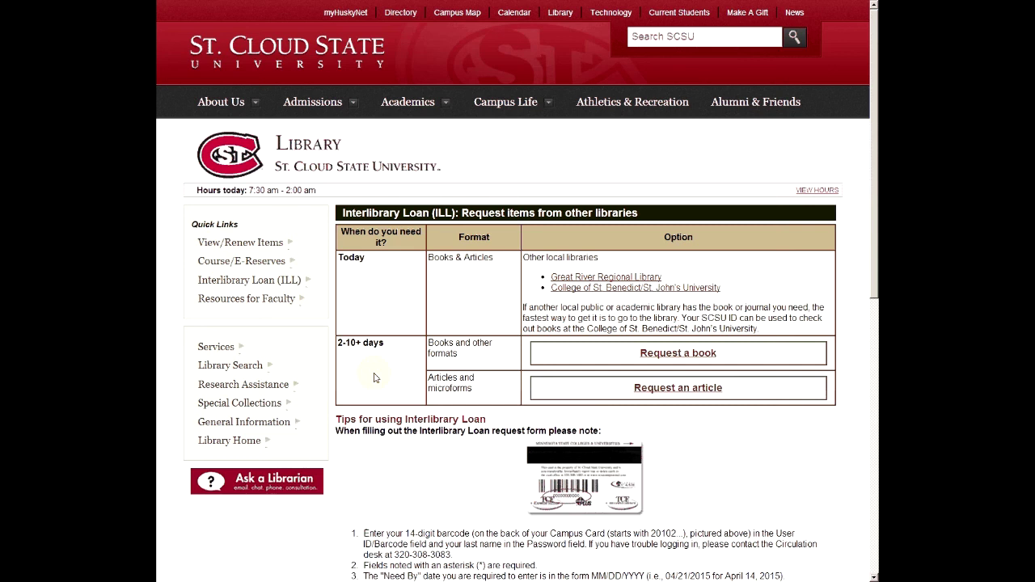
scroll(380, 372, down, 1)
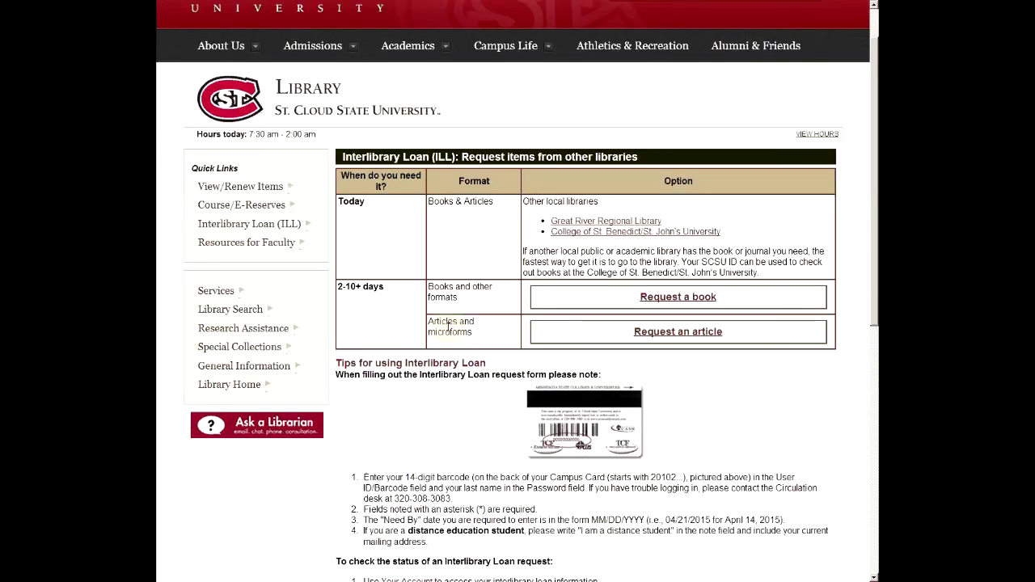
scroll(478, 316, down, 2)
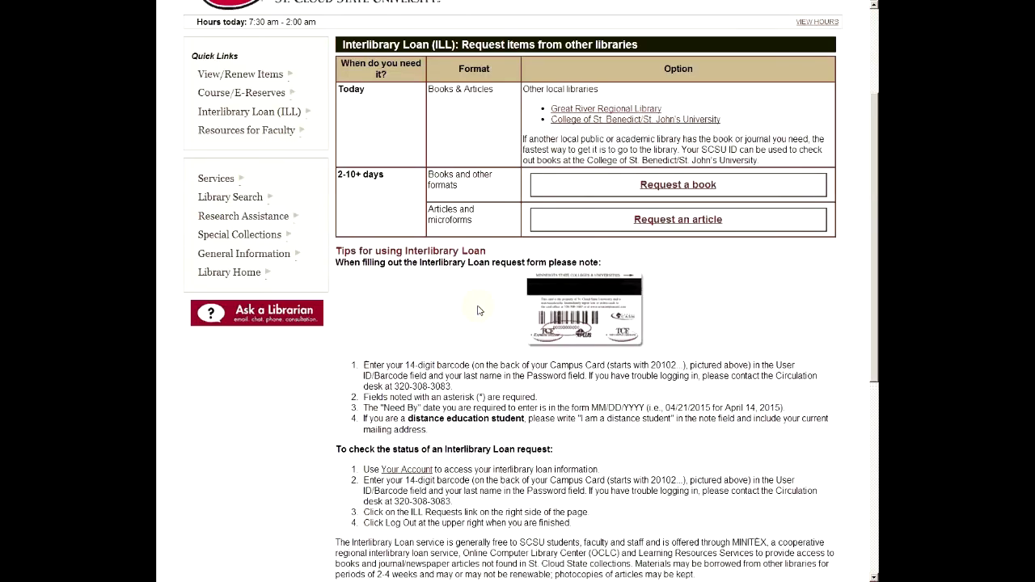
scroll(478, 310, down, 1)
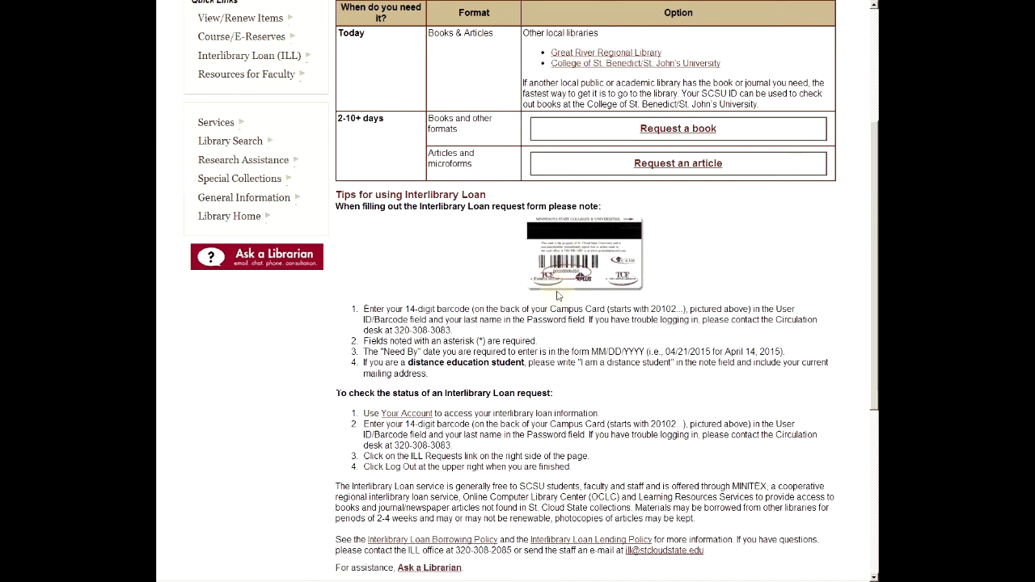
scroll(558, 296, up, 2)
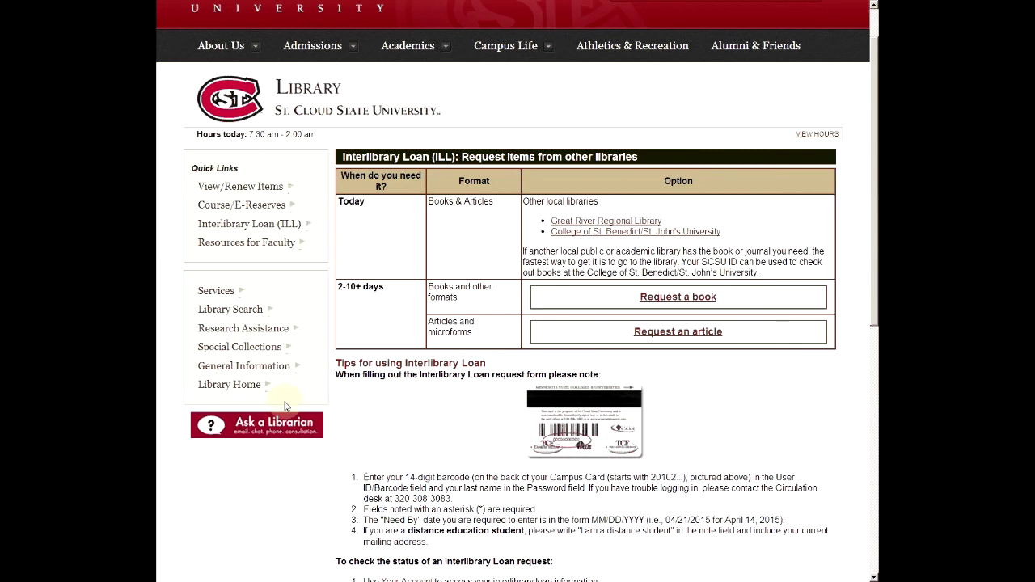
Open the Ask a Librarian page and review the reference desk hours and in-person research consultation details.
click(279, 431)
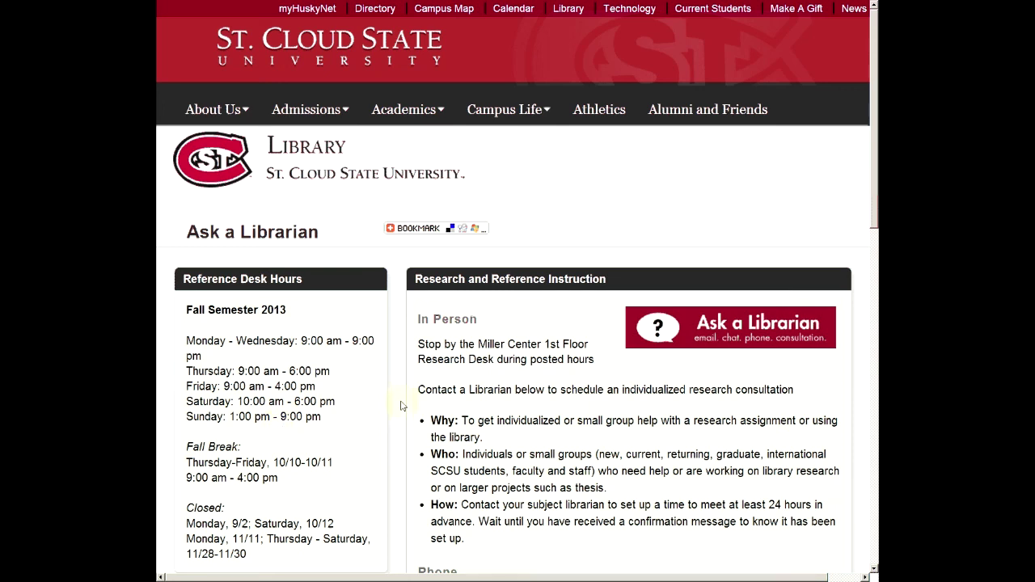
scroll(461, 377, right, 1)
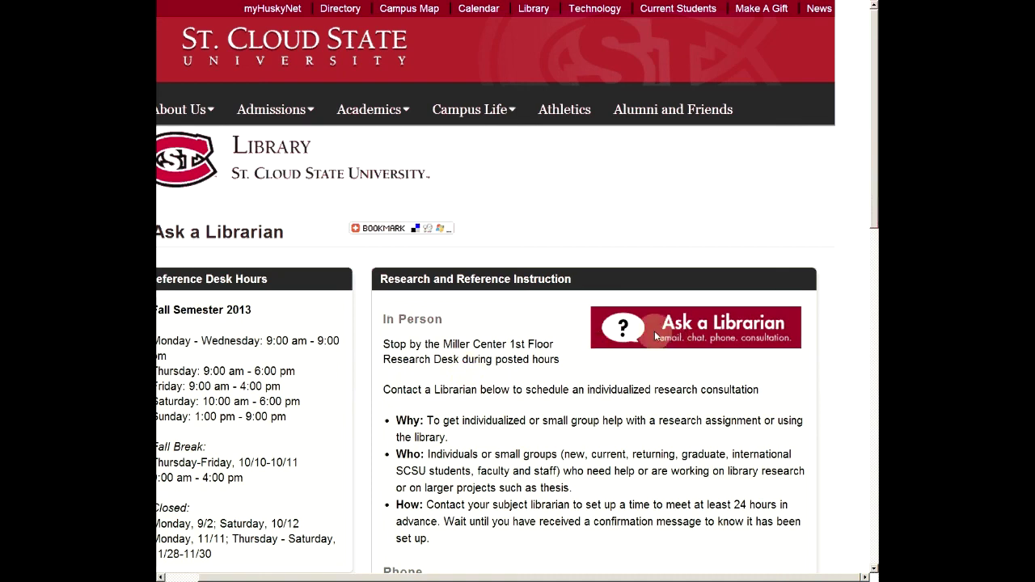
scroll(656, 337, down, 1)
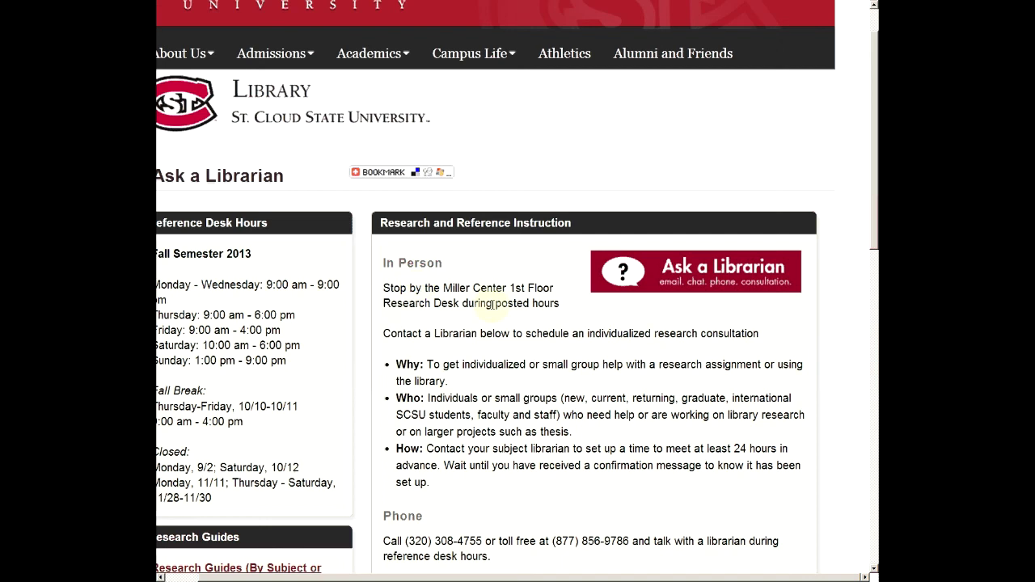
scroll(495, 304, down, 1)
scroll(502, 309, down, 2)
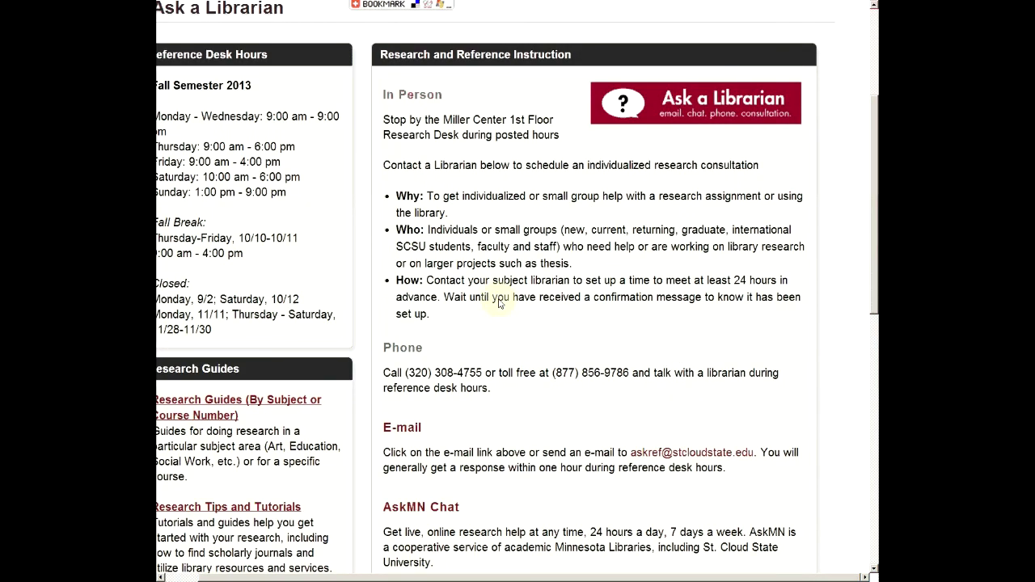
Highlight the local and toll-free phone numbers in the Phone section, then clear the selection.
scroll(499, 305, down, 1)
drag(405, 317, 484, 317)
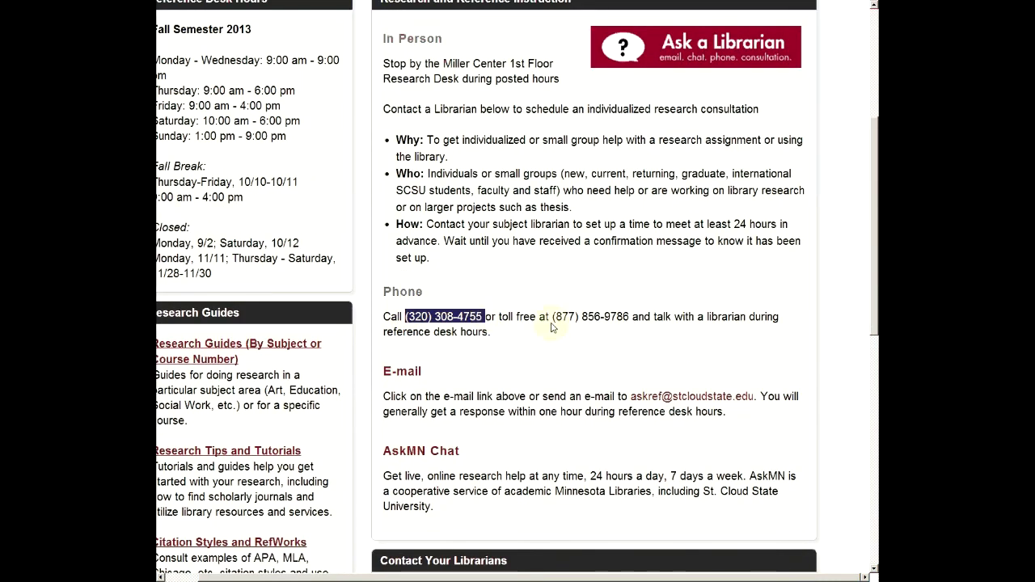
drag(551, 318, 627, 332)
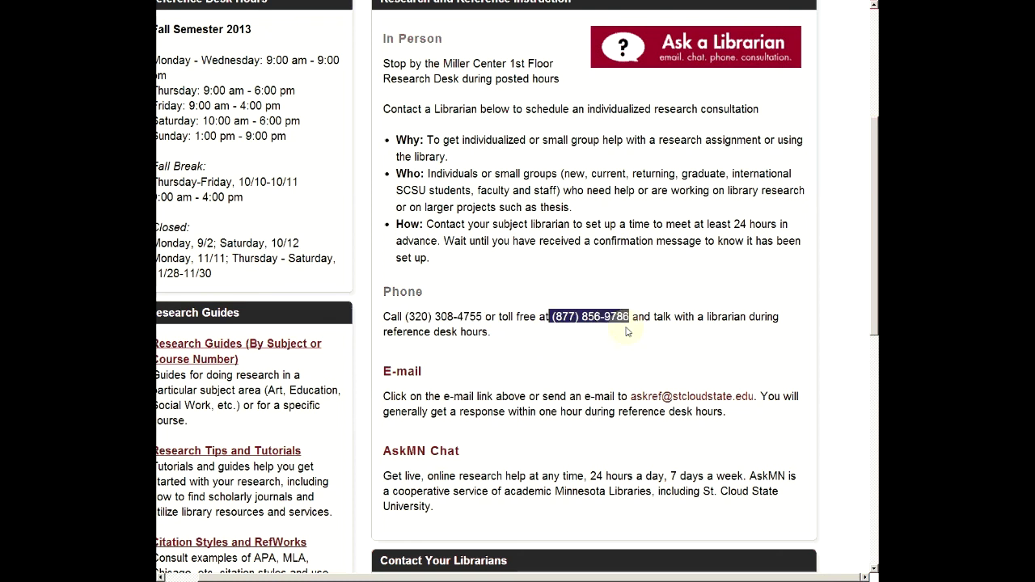
click(532, 328)
Review the E-mail, AskMN Chat and Contact Your Librarians sections, then return to the in-person help details.
scroll(532, 328, down, 1)
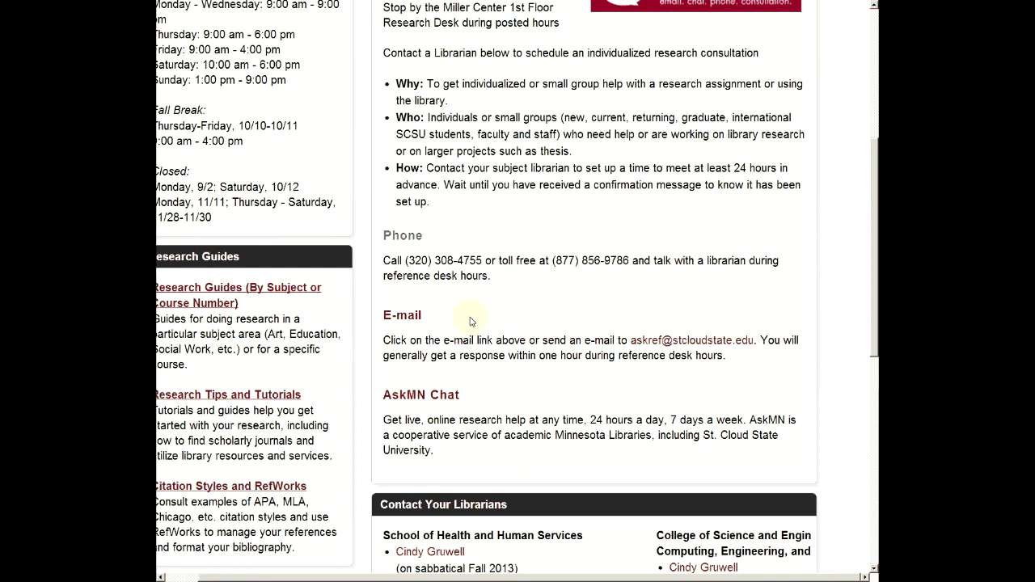
scroll(471, 321, down, 1)
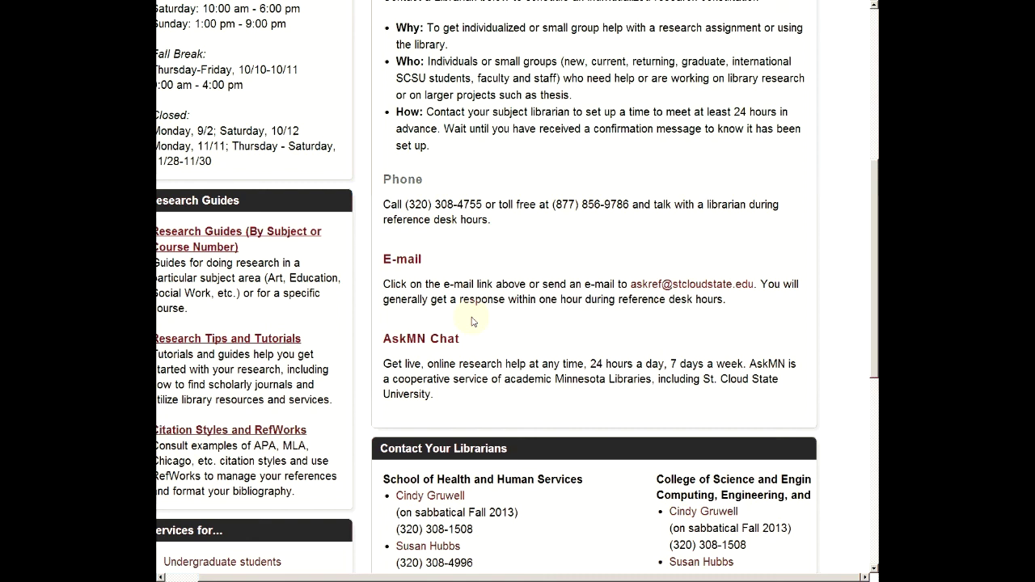
scroll(473, 322, down, 1)
scroll(527, 350, up, 5)
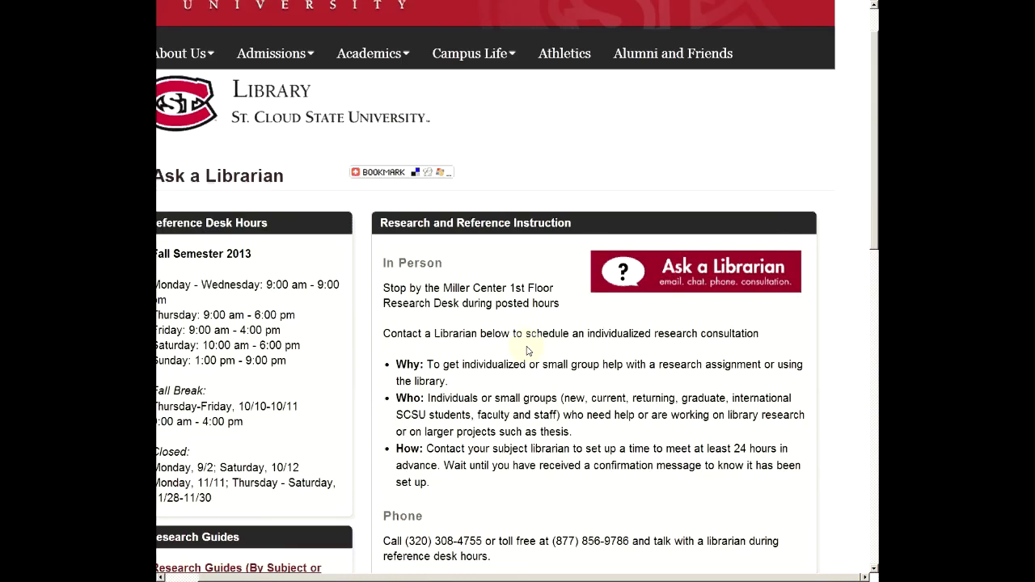